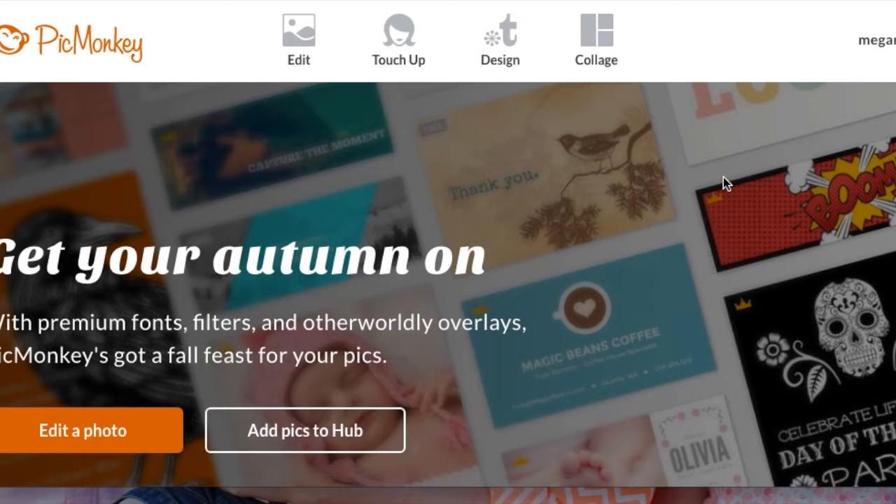
Switch to the YouTube channel page and open the editing options for the channel art banner.
{"action": "mouse_move", "coordinate": [515, 50]}
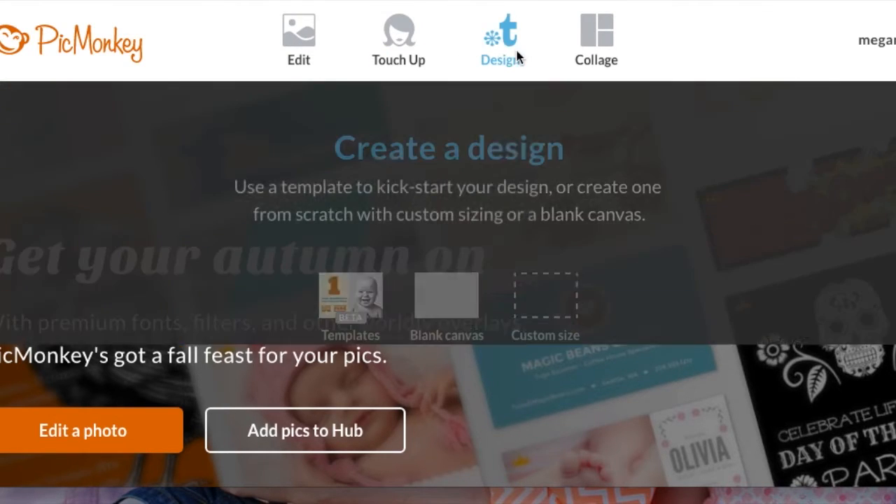
{"action": "mouse_move", "coordinate": [598, 45]}
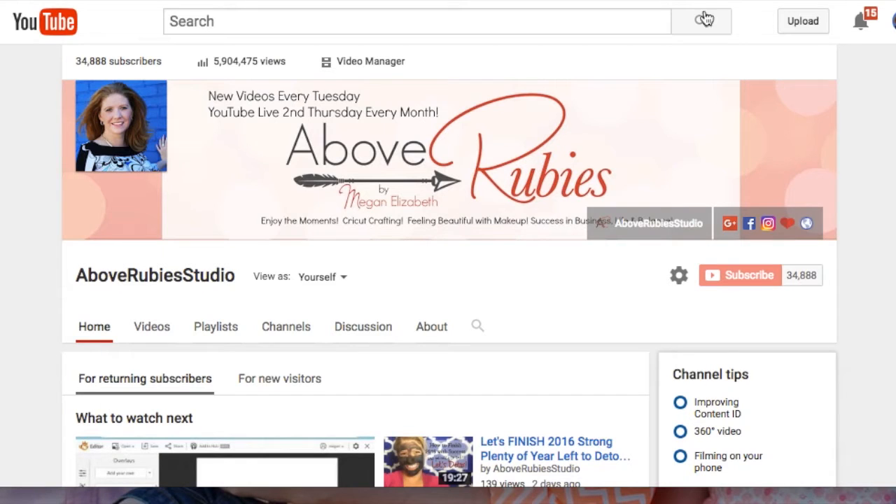
{"action": "mouse_move", "coordinate": [719, 126]}
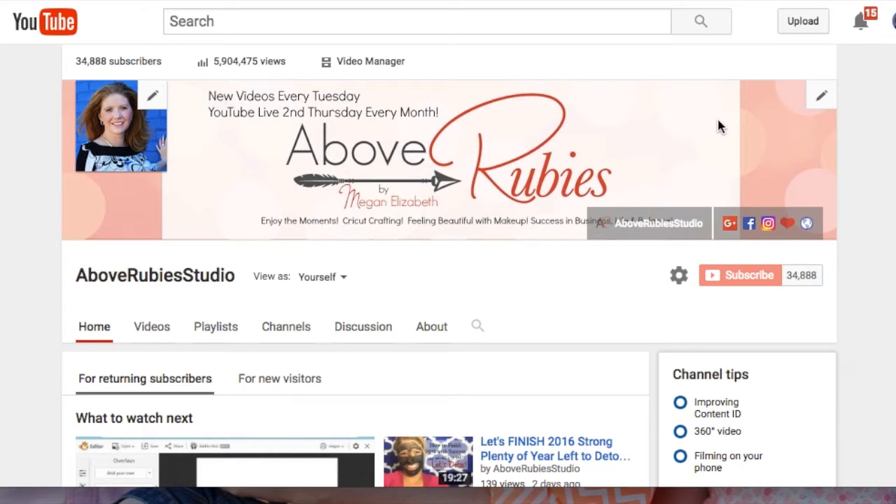
{"action": "left_click", "coordinate": [824, 95]}
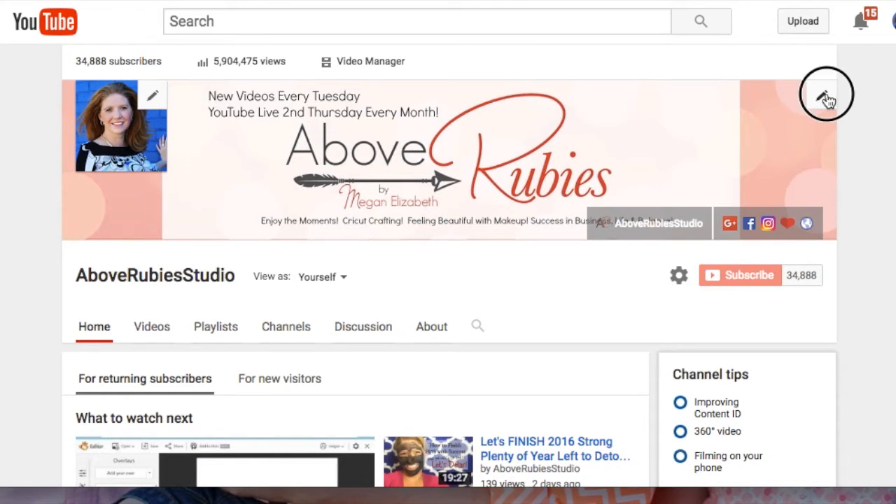
{"action": "left_click", "coordinate": [806, 152]}
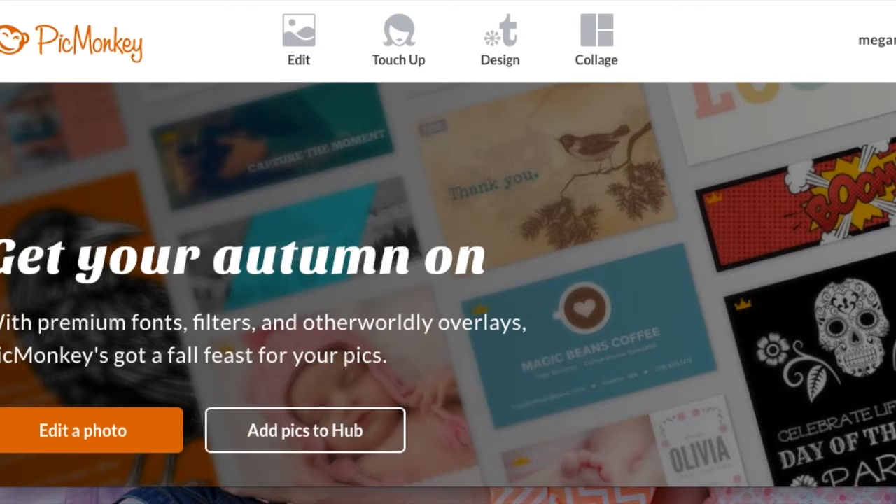
Switch to PicMonkey and create a blank design with a custom canvas size of 2560 × 1440 pixels.
{"action": "mouse_move", "coordinate": [502, 34]}
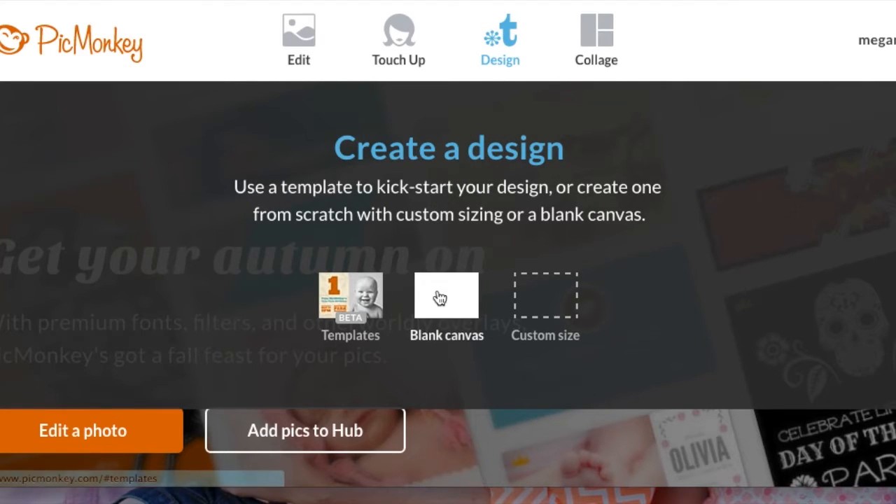
{"action": "left_click", "coordinate": [524, 299]}
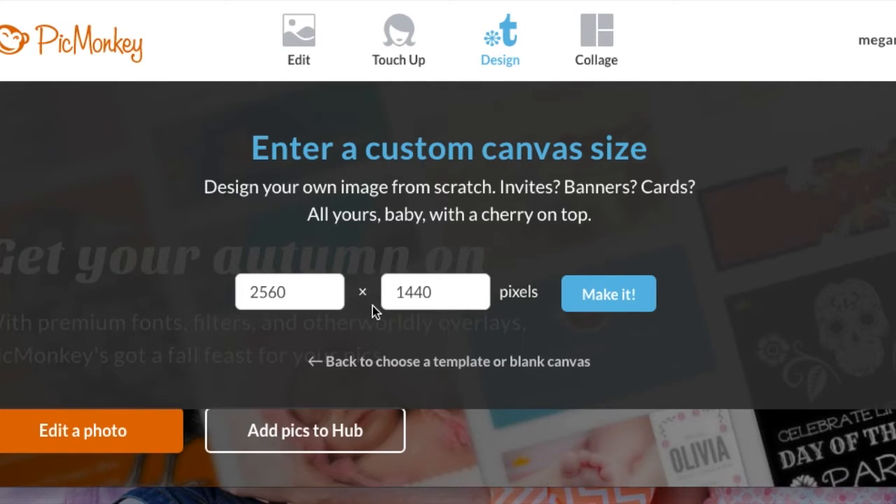
{"action": "left_click", "coordinate": [606, 295]}
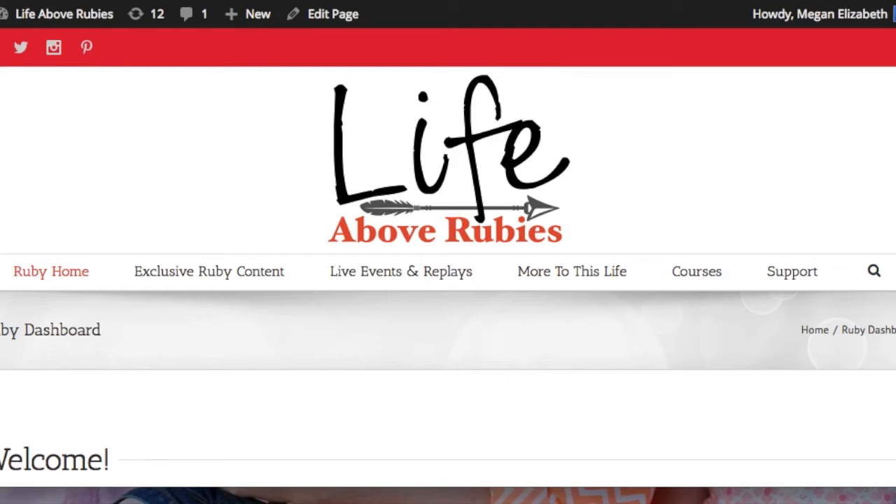
Search the Life Above Rubies site for "youtube" and open the "S.T.A.R.T 10 Days to YouTube Version 1.0" post.
{"action": "scroll", "coordinate": [300, 346], "scroll_direction": "down", "scroll_amount": 4}
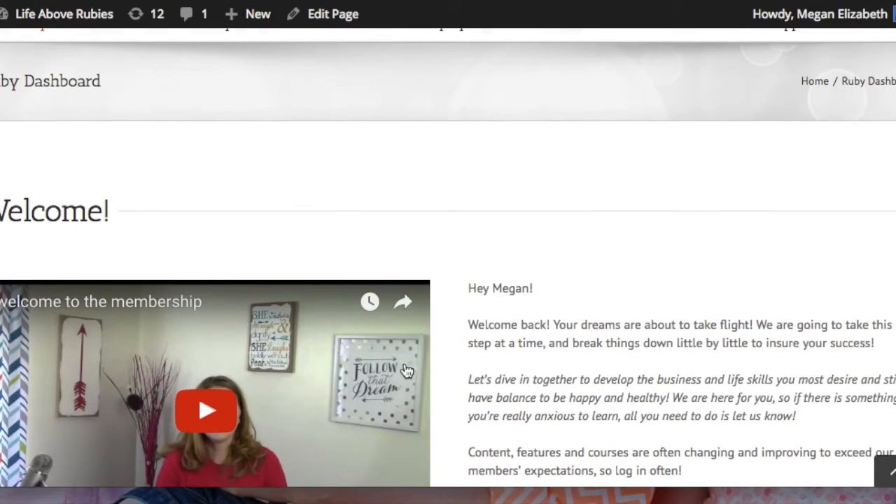
{"action": "scroll", "coordinate": [406, 370], "scroll_direction": "down", "scroll_amount": 10}
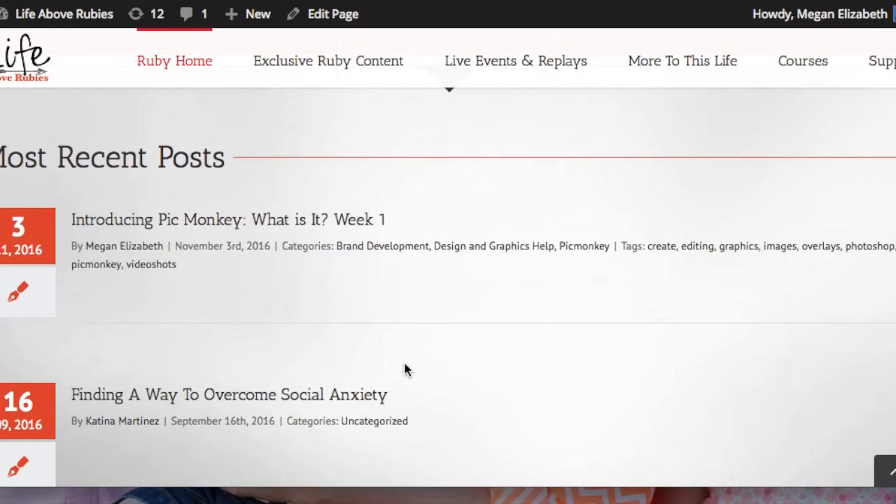
{"action": "scroll", "coordinate": [405, 369], "scroll_direction": "up", "scroll_amount": 1}
{"action": "scroll", "coordinate": [404, 369], "scroll_direction": "down", "scroll_amount": 3}
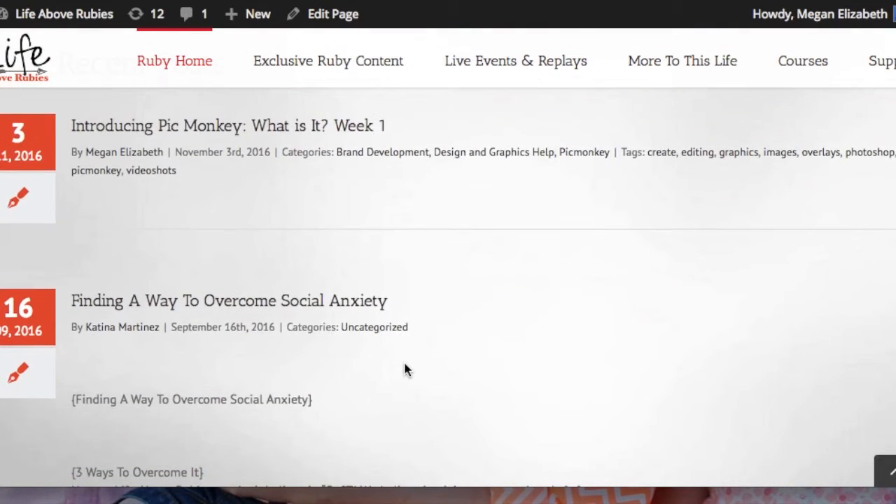
{"action": "scroll", "coordinate": [554, 261], "scroll_direction": "up", "scroll_amount": 15}
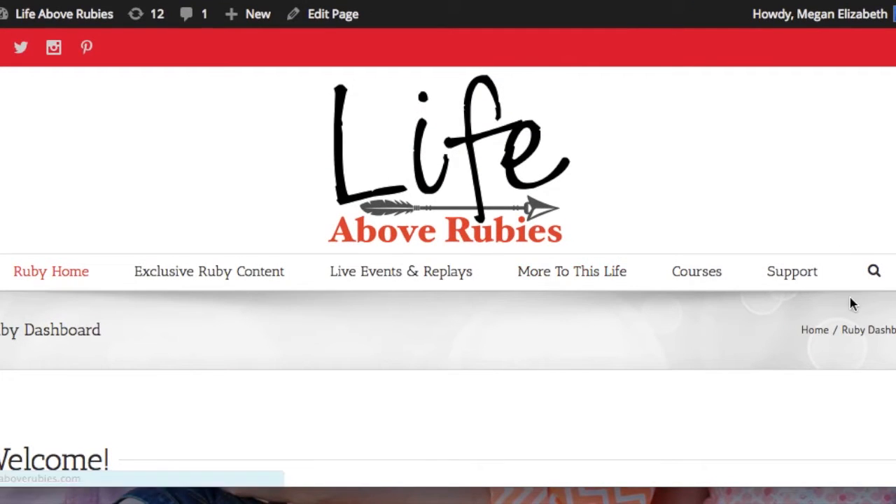
{"action": "left_click", "coordinate": [874, 270]}
{"action": "left_click", "coordinate": [793, 331]}
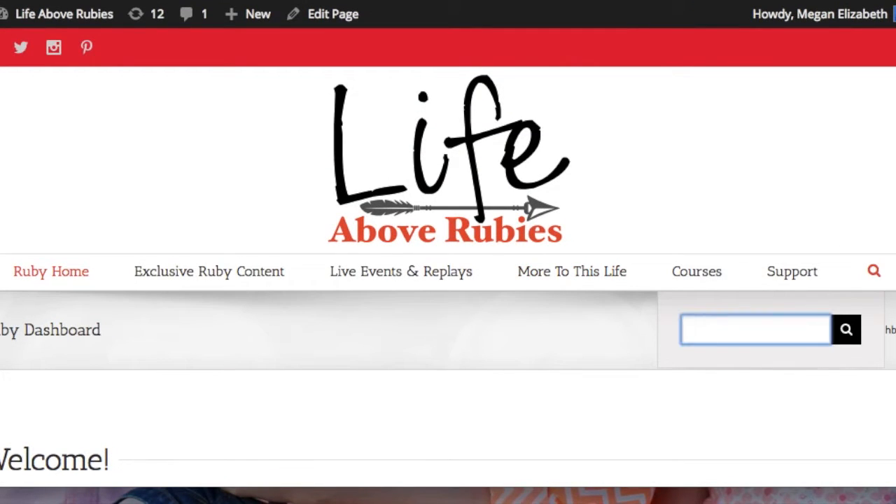
{"action": "type", "text": "youtube"}
{"action": "key", "text": "Return"}
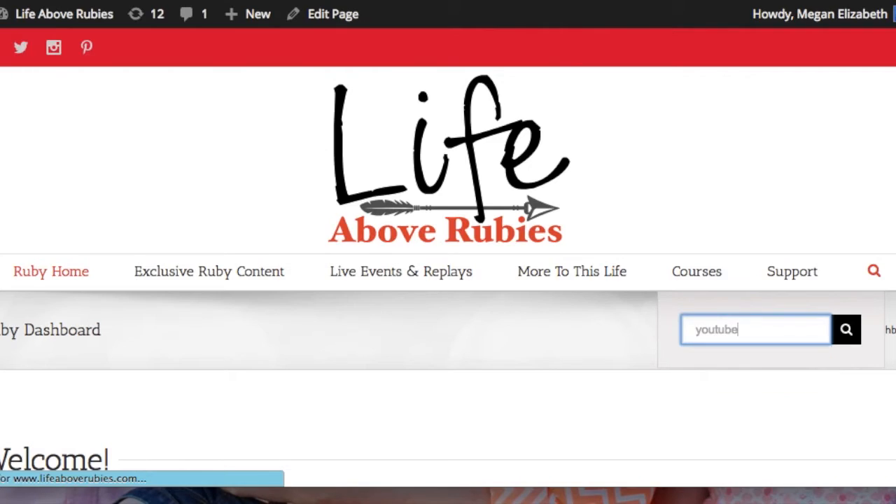
{"action": "scroll", "coordinate": [501, 378], "scroll_direction": "down", "scroll_amount": 5}
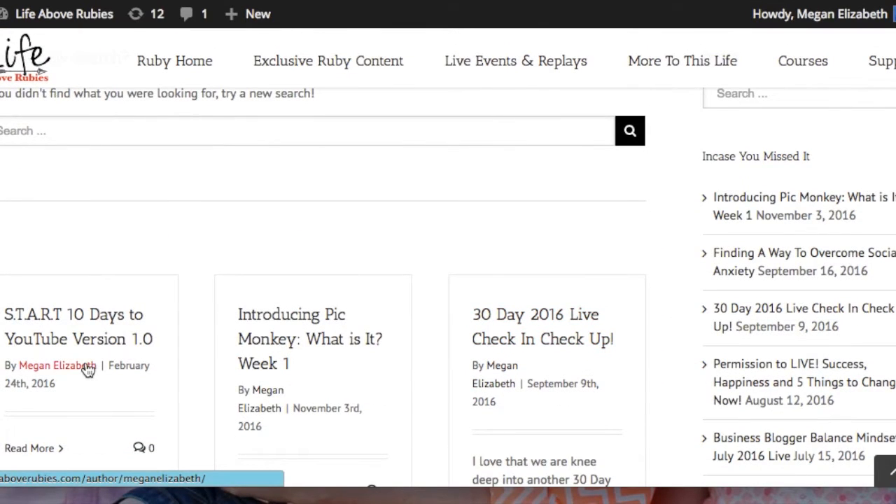
{"action": "left_click", "coordinate": [86, 342]}
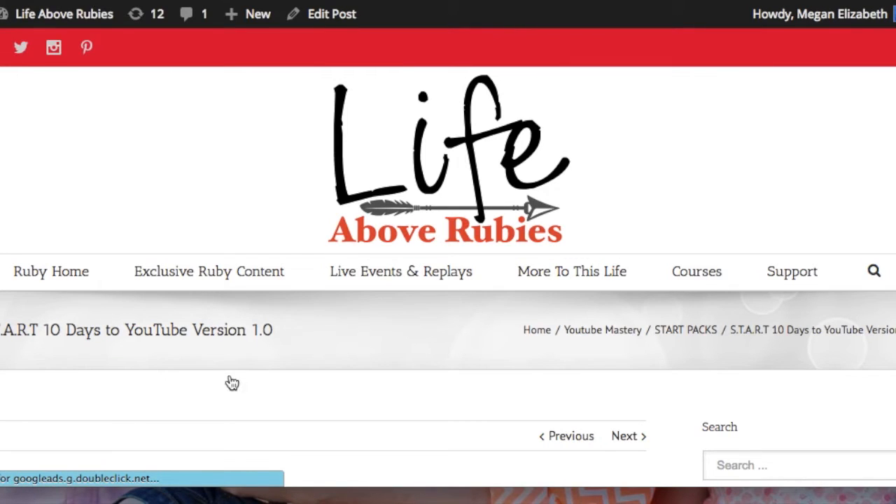
Download the zip file of predesigned YouTube templates from the end of the post, below the Day 10 video.
{"action": "scroll", "coordinate": [230, 380], "scroll_direction": "down", "scroll_amount": 5}
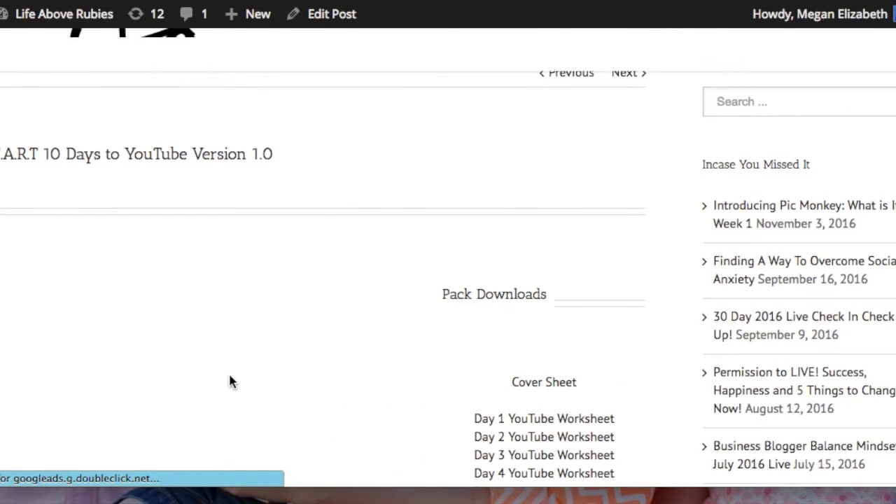
{"action": "scroll", "coordinate": [378, 346], "scroll_direction": "down", "scroll_amount": 4}
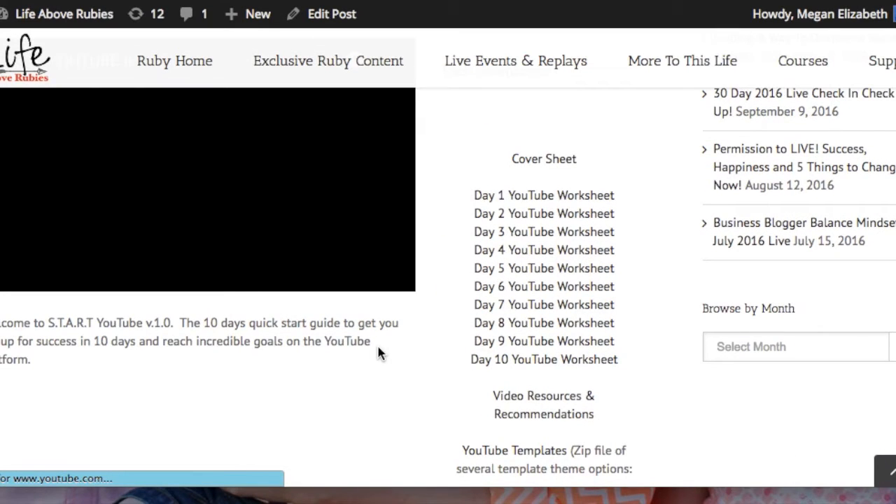
{"action": "scroll", "coordinate": [452, 344], "scroll_direction": "down", "scroll_amount": 2}
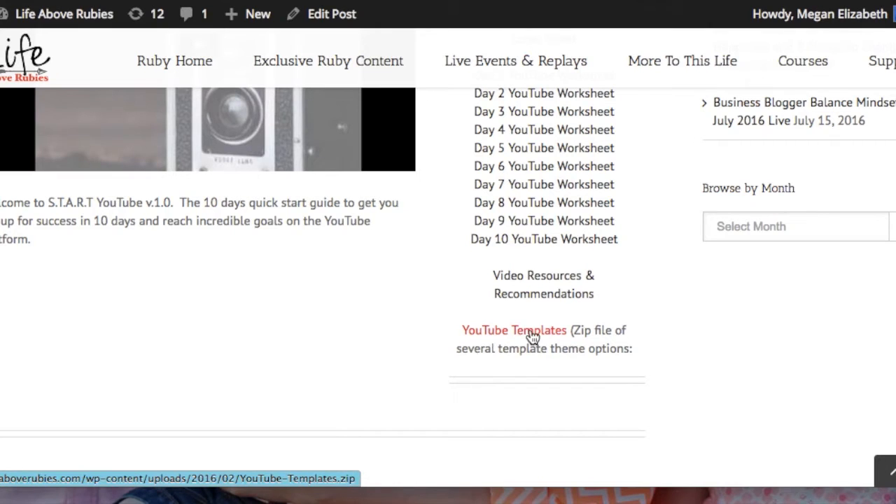
{"action": "scroll", "coordinate": [578, 345], "scroll_direction": "down", "scroll_amount": 10}
{"action": "scroll", "coordinate": [578, 345], "scroll_direction": "up", "scroll_amount": 6}
{"action": "scroll", "coordinate": [578, 345], "scroll_direction": "down", "scroll_amount": 15}
{"action": "scroll", "coordinate": [578, 345], "scroll_direction": "down", "scroll_amount": 20}
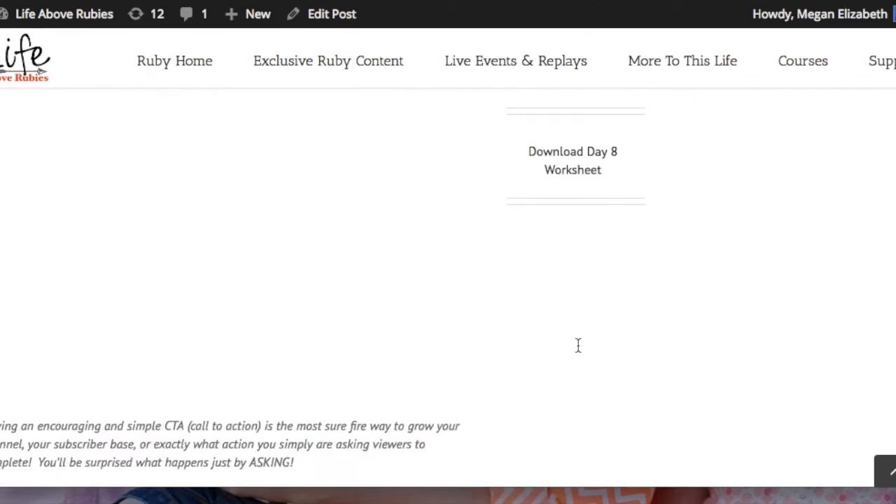
{"action": "scroll", "coordinate": [578, 345], "scroll_direction": "down", "scroll_amount": 15}
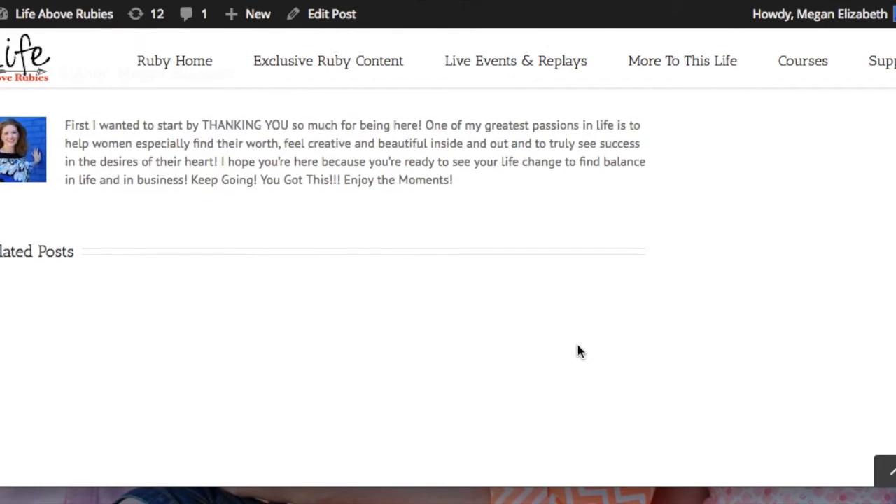
{"action": "scroll", "coordinate": [578, 345], "scroll_direction": "up", "scroll_amount": 9}
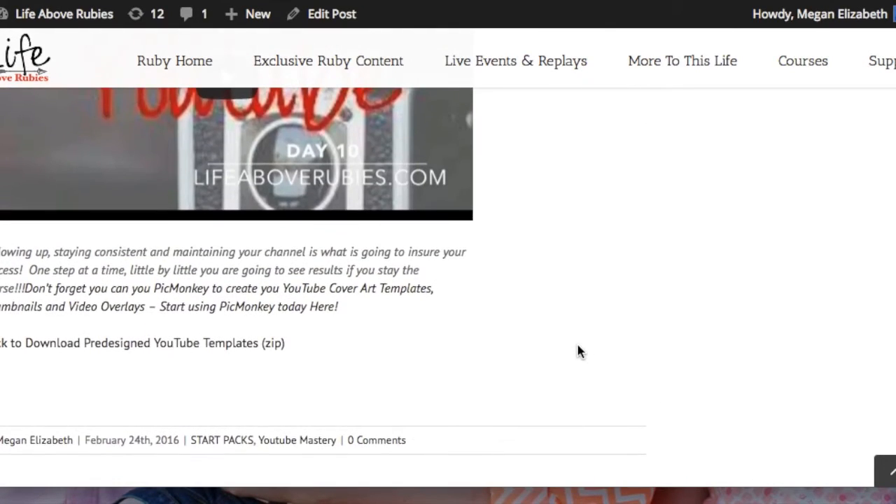
{"action": "left_click", "coordinate": [104, 350]}
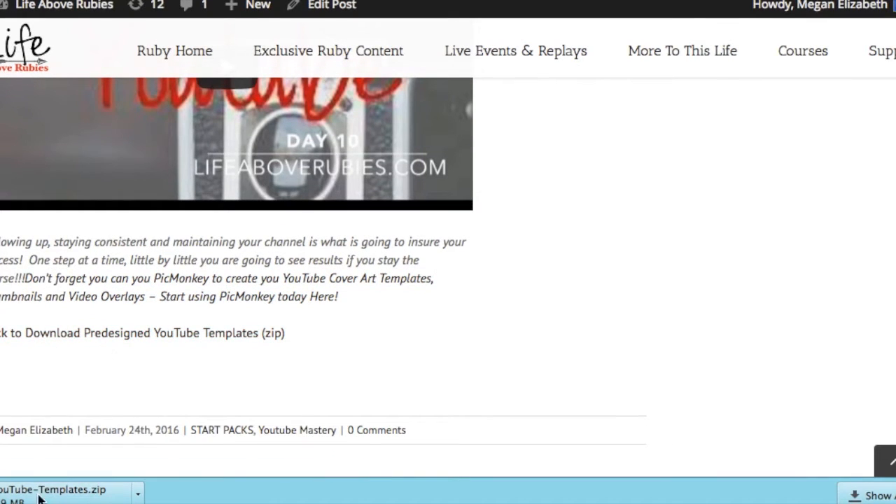
Unpack the downloaded YouTube-Templates.zip, view the images in the YouTube Templates folder and close the folder window.
{"action": "left_click", "coordinate": [80, 492]}
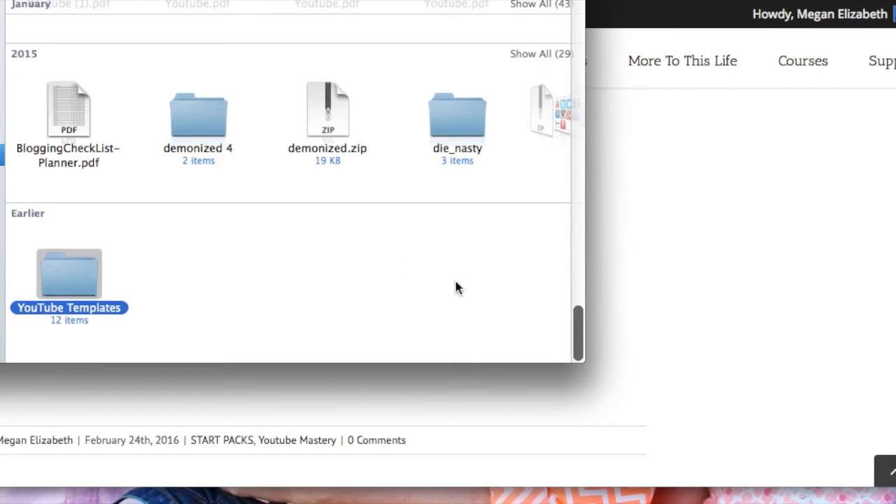
{"action": "scroll", "coordinate": [352, 189], "scroll_direction": "up", "scroll_amount": 3}
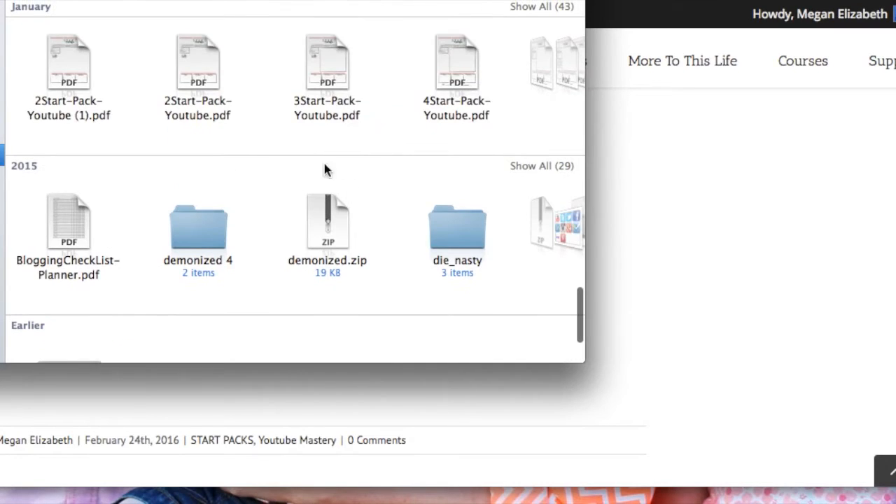
{"action": "scroll", "coordinate": [325, 154], "scroll_direction": "down", "scroll_amount": 3}
{"action": "double_click", "coordinate": [73, 283]}
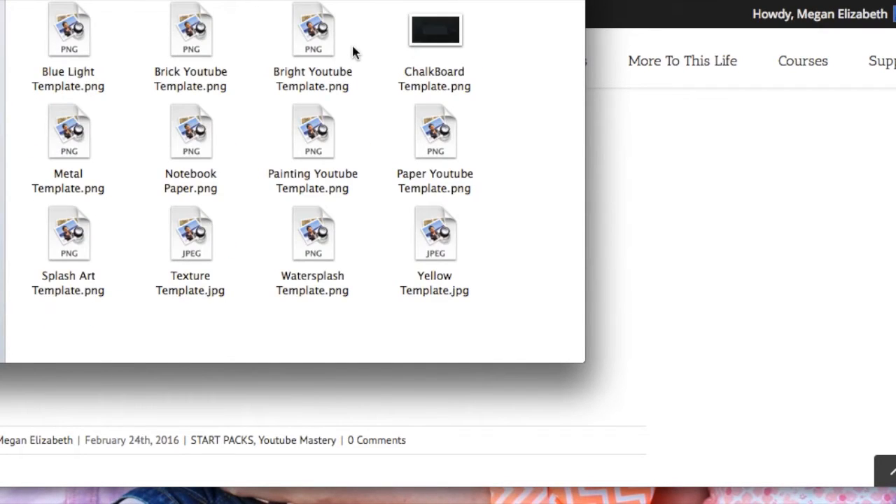
{"action": "left_click_drag", "start_coordinate": [366, 0], "coordinate": [444, 6]}
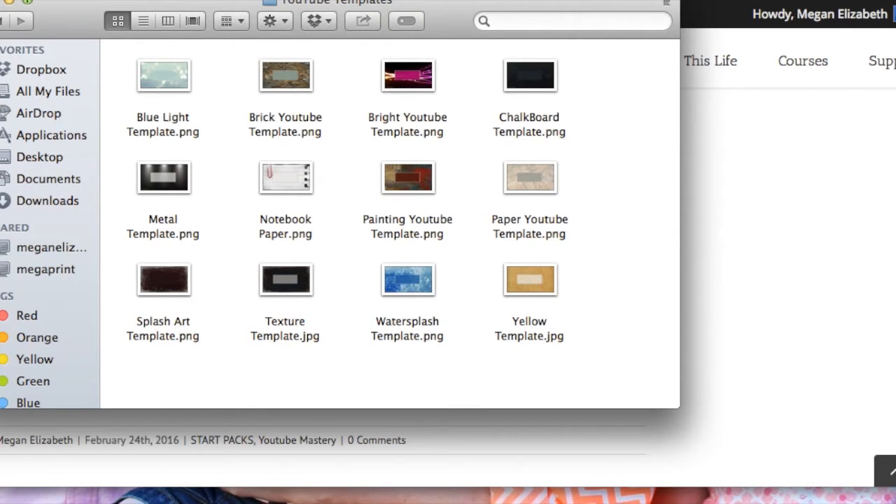
{"action": "key", "text": "super+w"}
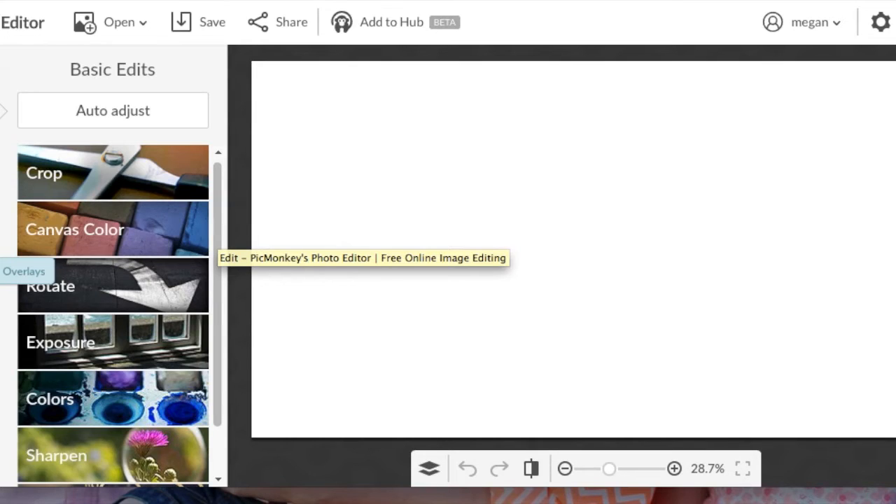
Add Paper Youtube Template.png from the YouTube Templates folder to the PicMonkey canvas as a custom overlay.
{"action": "left_click", "coordinate": [3, 260]}
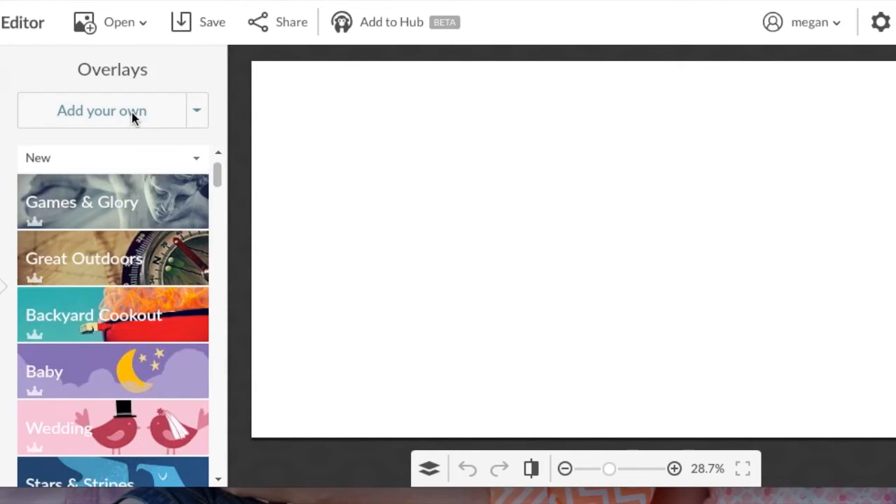
{"action": "left_click", "coordinate": [131, 112]}
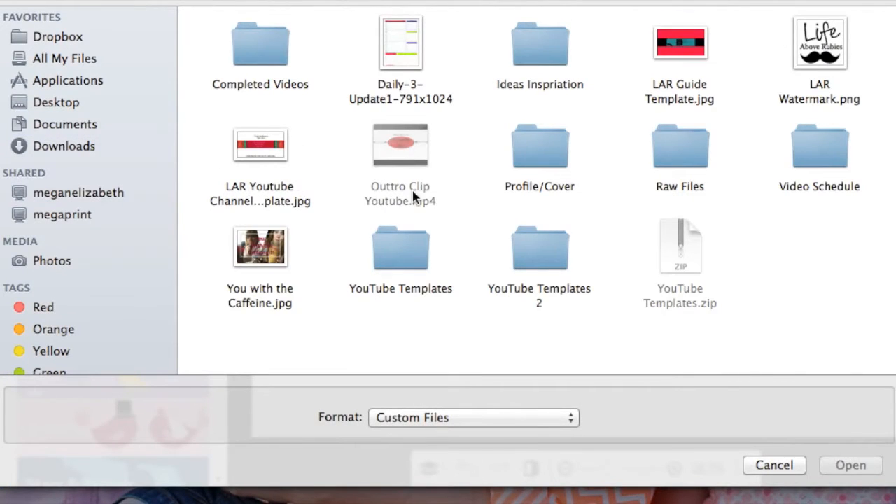
{"action": "double_click", "coordinate": [410, 261]}
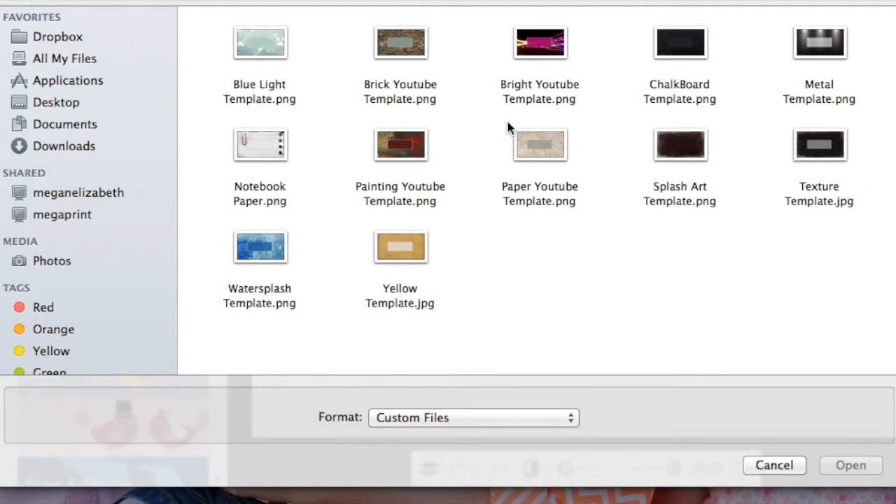
{"action": "left_click", "coordinate": [557, 144]}
{"action": "left_click", "coordinate": [861, 471]}
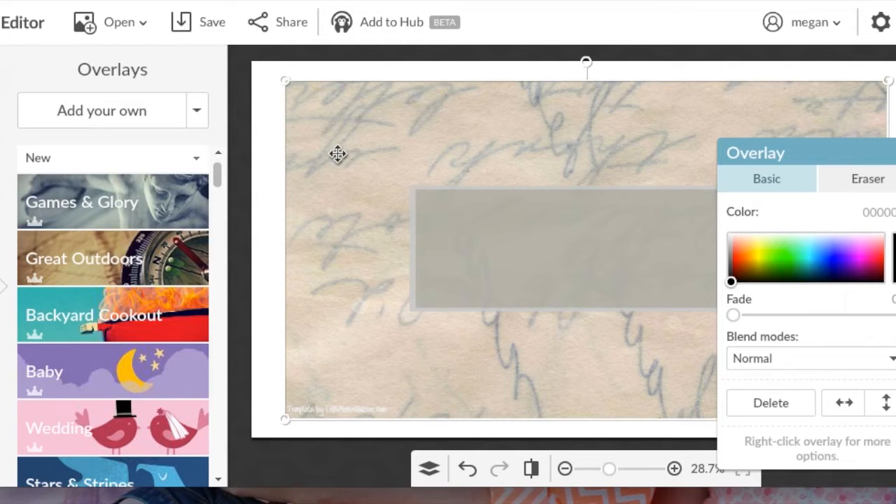
Enlarge and reposition the paper template overlay so it covers the whole canvas out to its edges.
{"action": "left_click_drag", "start_coordinate": [283, 81], "coordinate": [236, 50]}
{"action": "left_click_drag", "start_coordinate": [578, 228], "coordinate": [596, 239]}
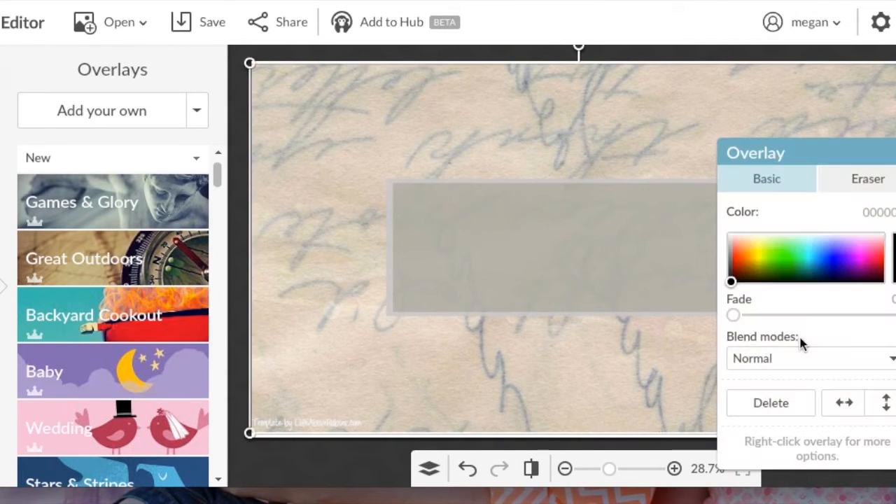
{"action": "left_click_drag", "start_coordinate": [248, 438], "coordinate": [236, 464]}
{"action": "mouse_move", "coordinate": [392, 400]}
{"action": "left_mouse_down"}
{"action": "mouse_move", "coordinate": [414, 399]}
{"action": "mouse_move", "coordinate": [406, 399]}
{"action": "left_mouse_up"}
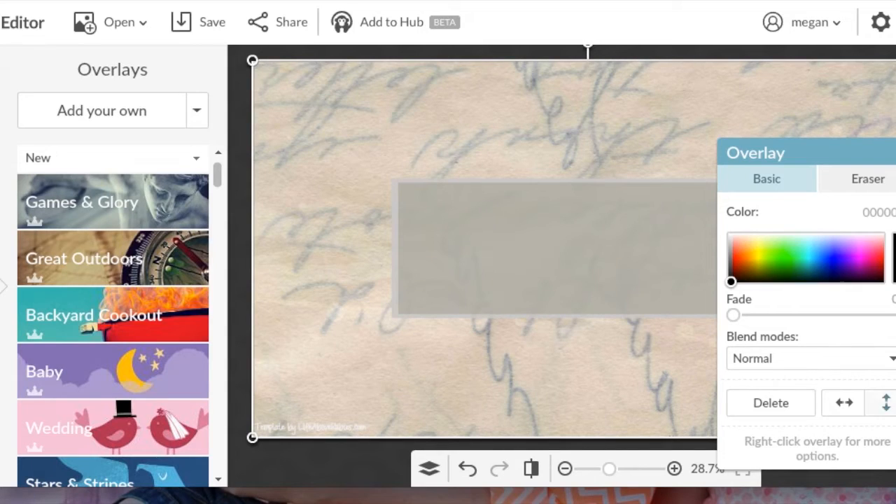
{"action": "left_click_drag", "start_coordinate": [895, 438], "coordinate": [895, 439]}
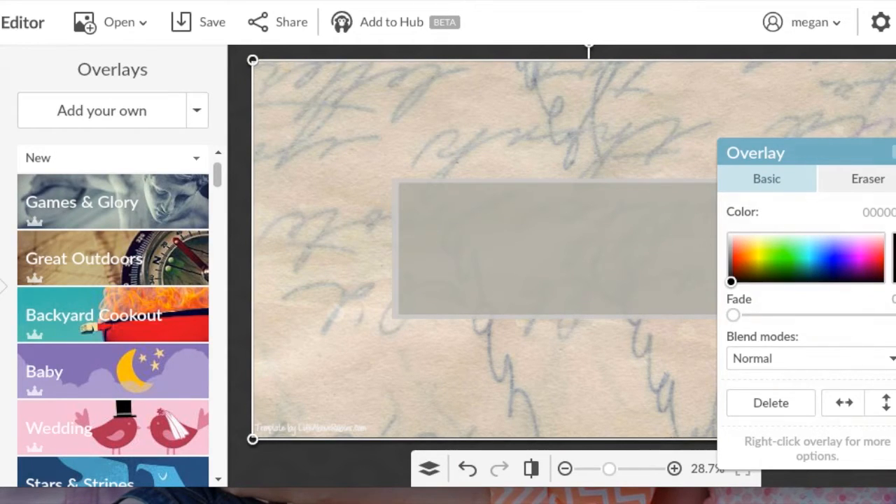
Add a geometric rectangle overlay and stretch it to cover the grey box in the middle of the paper template.
{"action": "left_click", "coordinate": [354, 218]}
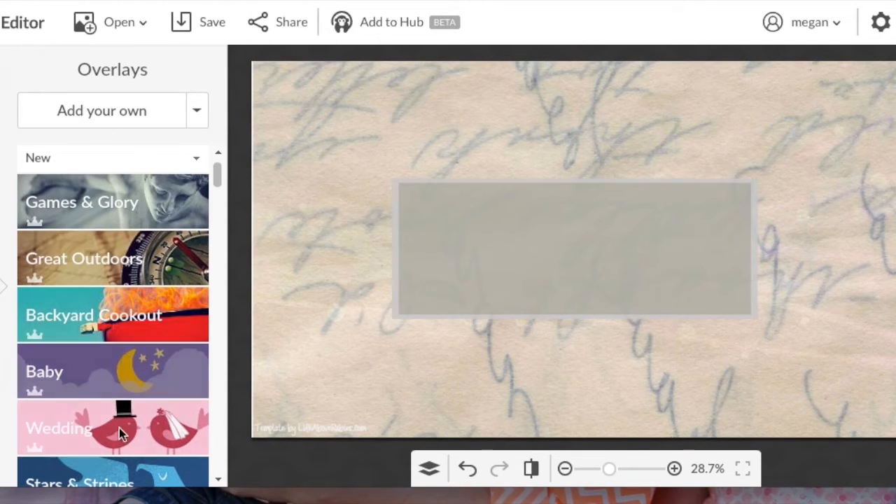
{"action": "mouse_move", "coordinate": [220, 174]}
{"action": "left_mouse_down"}
{"action": "mouse_move", "coordinate": [218, 209]}
{"action": "mouse_move", "coordinate": [217, 192]}
{"action": "left_mouse_up"}
{"action": "left_click", "coordinate": [138, 330]}
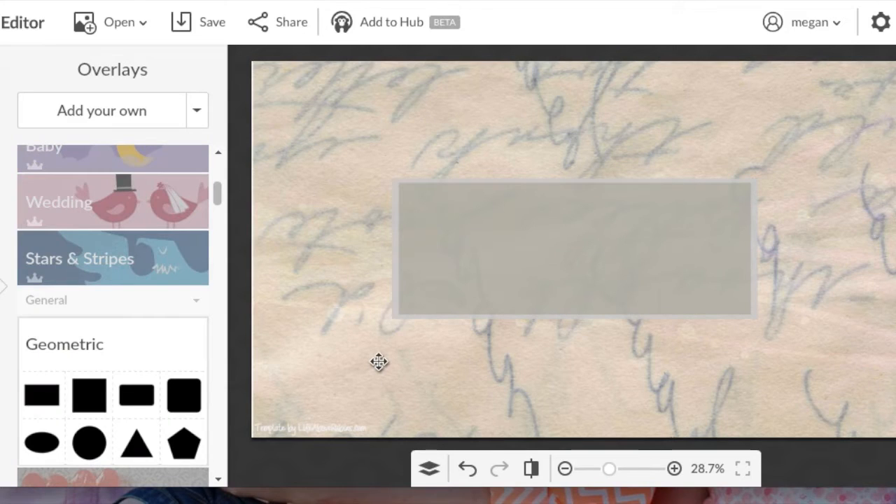
{"action": "left_click", "coordinate": [40, 401]}
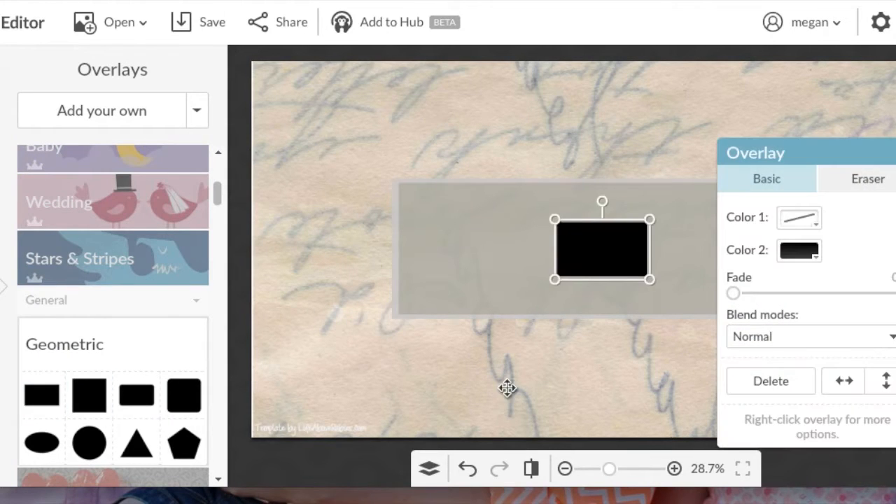
{"action": "left_click_drag", "start_coordinate": [556, 280], "coordinate": [399, 322]}
{"action": "left_click_drag", "start_coordinate": [486, 245], "coordinate": [481, 210]}
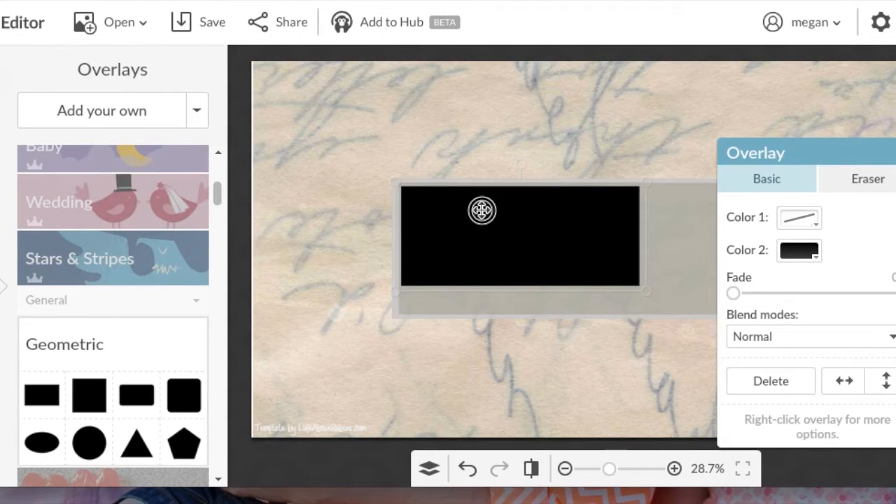
{"action": "left_click_drag", "start_coordinate": [482, 210], "coordinate": [480, 208]}
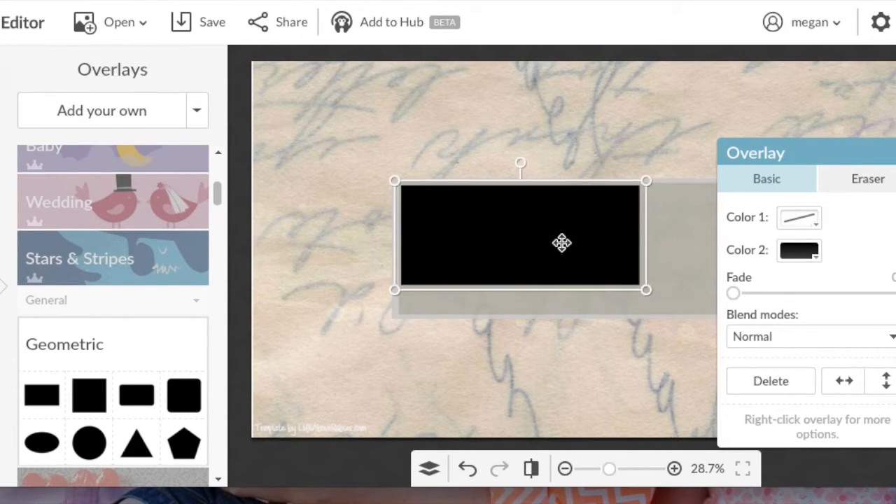
{"action": "left_click_drag", "start_coordinate": [643, 289], "coordinate": [756, 318]}
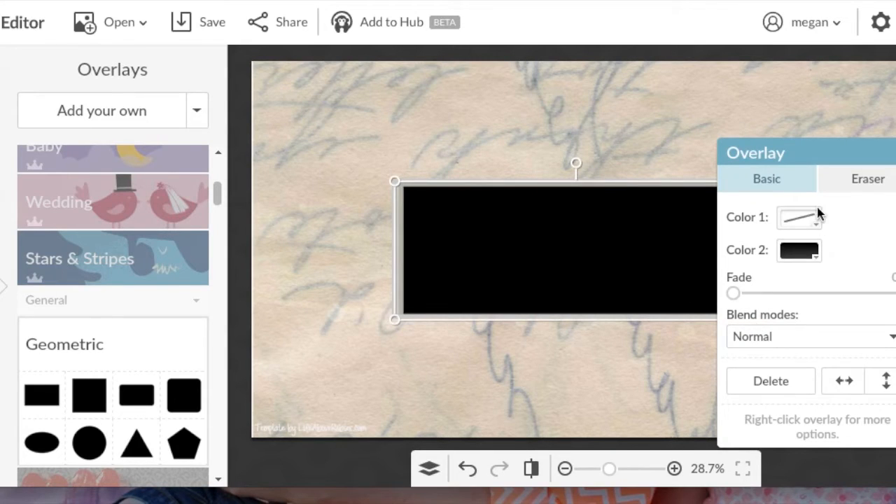
Give the rectangle a dark grey outline and make its black fill transparent.
{"action": "left_click", "coordinate": [812, 222]}
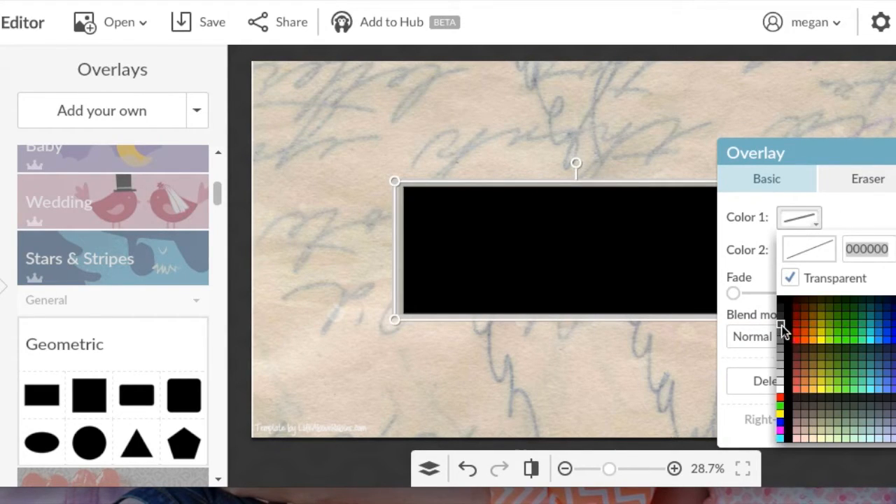
{"action": "left_click", "coordinate": [780, 328]}
{"action": "left_click", "coordinate": [814, 253]}
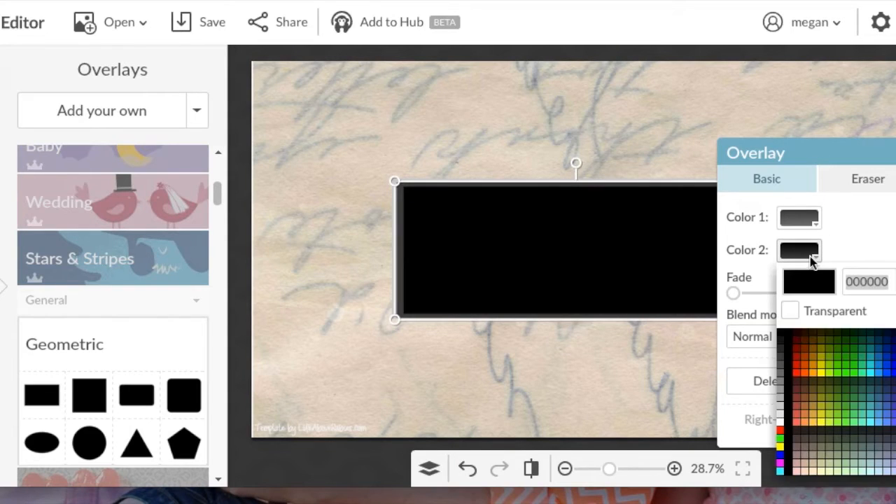
{"action": "left_click", "coordinate": [790, 311]}
Delete the paper template overlay, keeping only the rectangle frame on the canvas.
{"action": "left_click", "coordinate": [567, 397]}
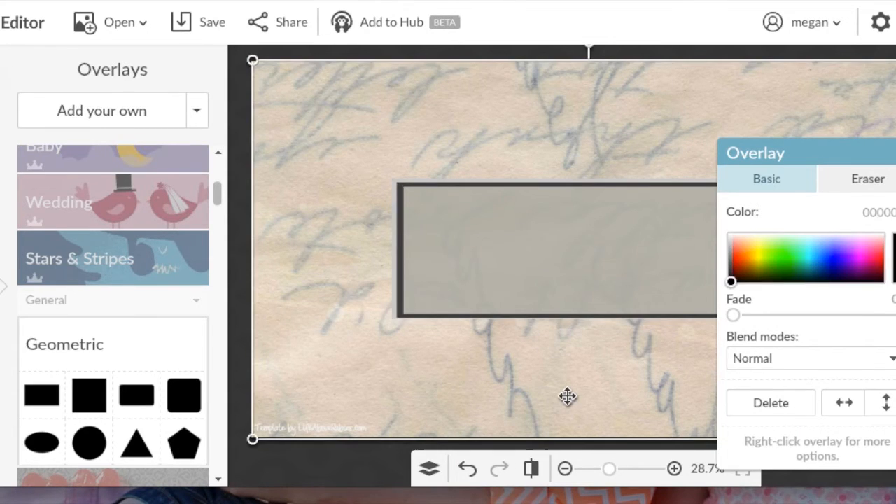
{"action": "left_click", "coordinate": [892, 152]}
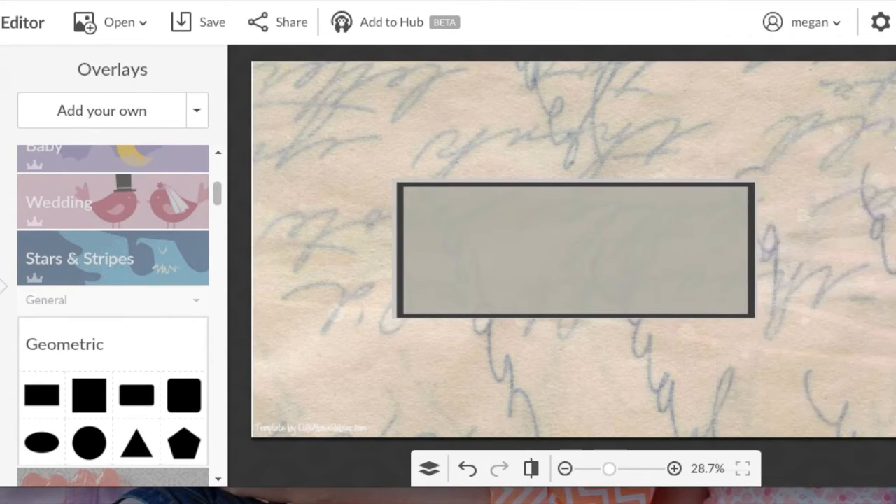
{"action": "left_click", "coordinate": [879, 205]}
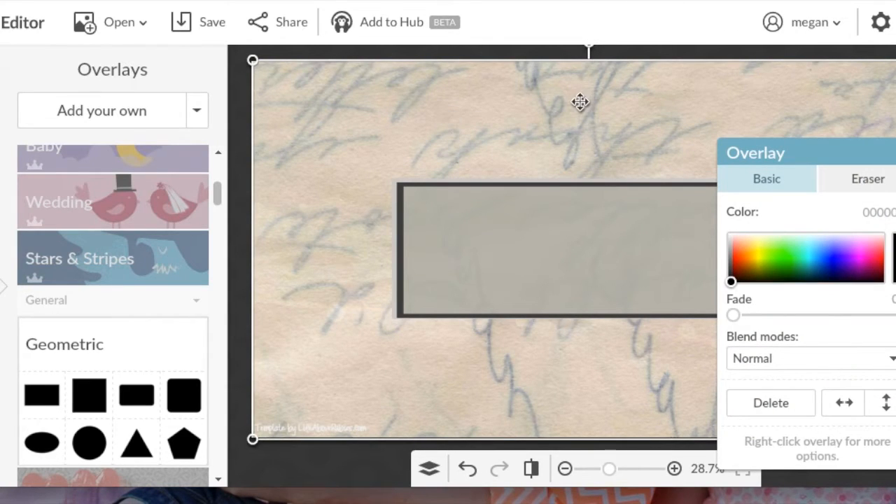
{"action": "key", "text": "Delete"}
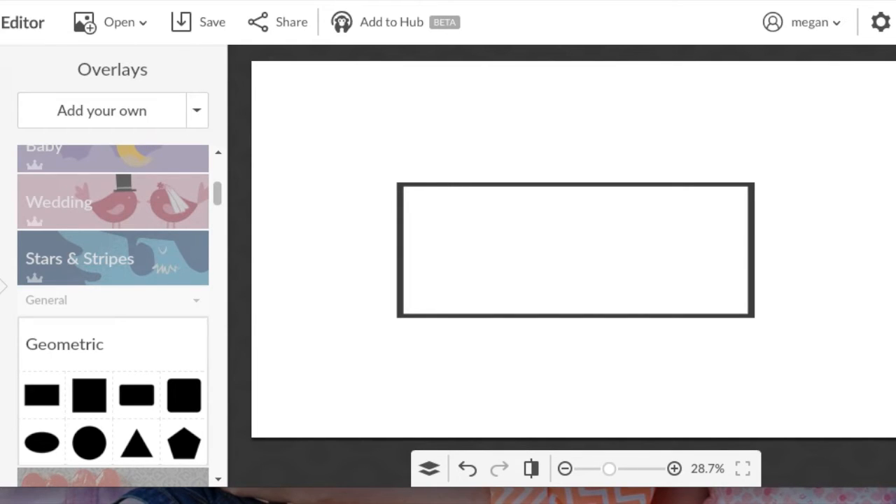
Add the logo file ars by me.png from the Desktop folder as a custom overlay.
{"action": "left_click", "coordinate": [122, 114]}
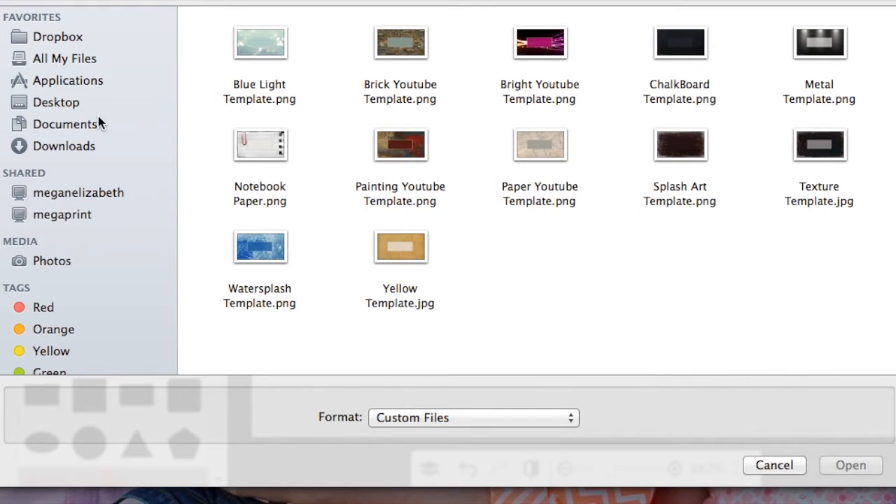
{"action": "left_click", "coordinate": [74, 105]}
{"action": "scroll", "coordinate": [548, 202], "scroll_direction": "down", "scroll_amount": 3}
{"action": "scroll", "coordinate": [548, 203], "scroll_direction": "down", "scroll_amount": 2}
{"action": "left_click", "coordinate": [548, 236]}
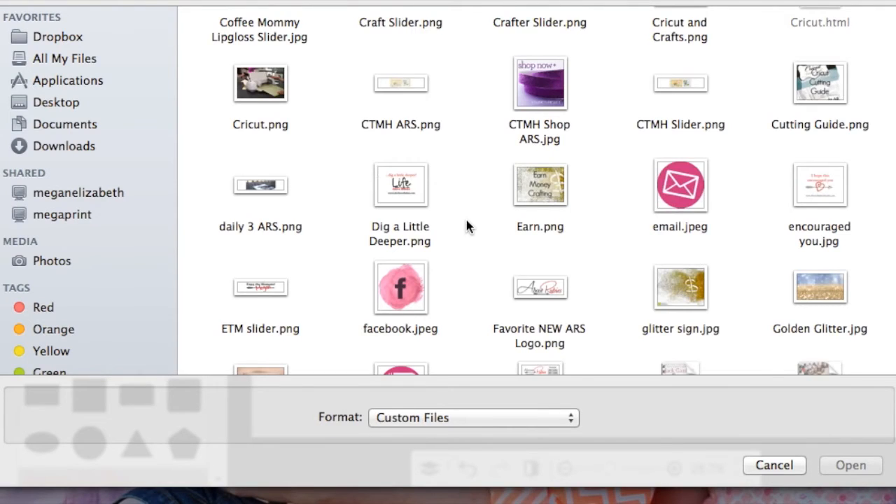
{"action": "scroll", "coordinate": [465, 217], "scroll_direction": "up", "scroll_amount": 5}
{"action": "scroll", "coordinate": [465, 219], "scroll_direction": "down", "scroll_amount": 1}
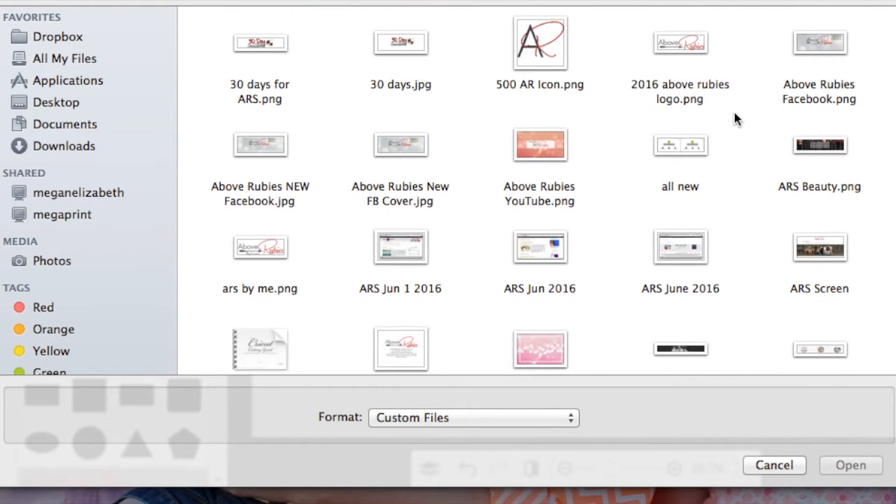
{"action": "left_click", "coordinate": [258, 247]}
{"action": "left_click", "coordinate": [850, 466]}
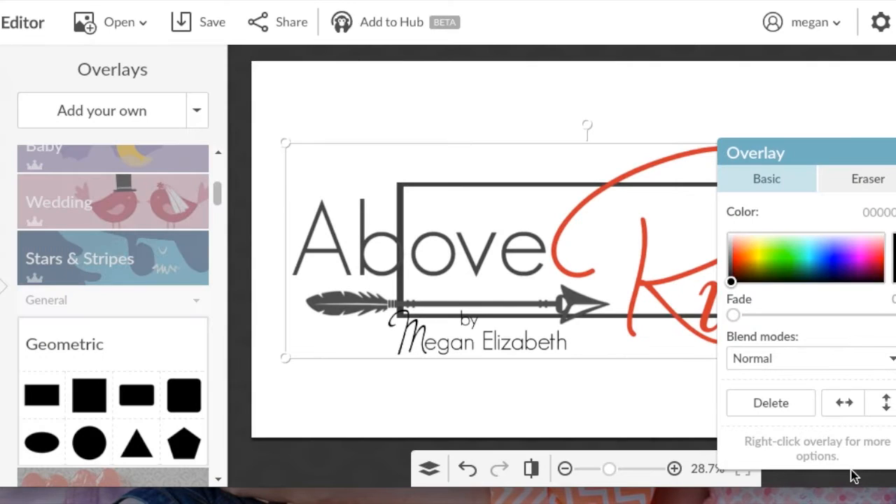
Shrink the Above Rubies logo and centre it inside the dark grey frame.
{"action": "left_click_drag", "start_coordinate": [284, 357], "coordinate": [606, 243]}
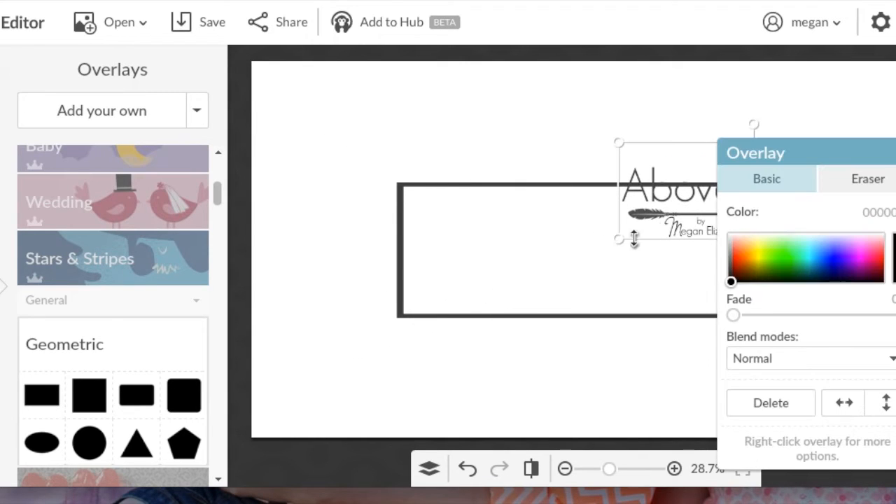
{"action": "left_click_drag", "start_coordinate": [694, 196], "coordinate": [519, 250]}
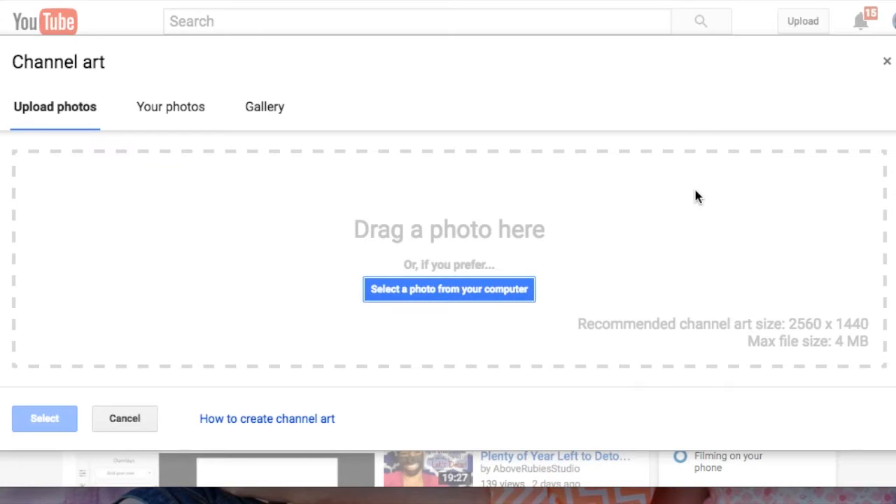
{"action": "left_click", "coordinate": [886, 62]}
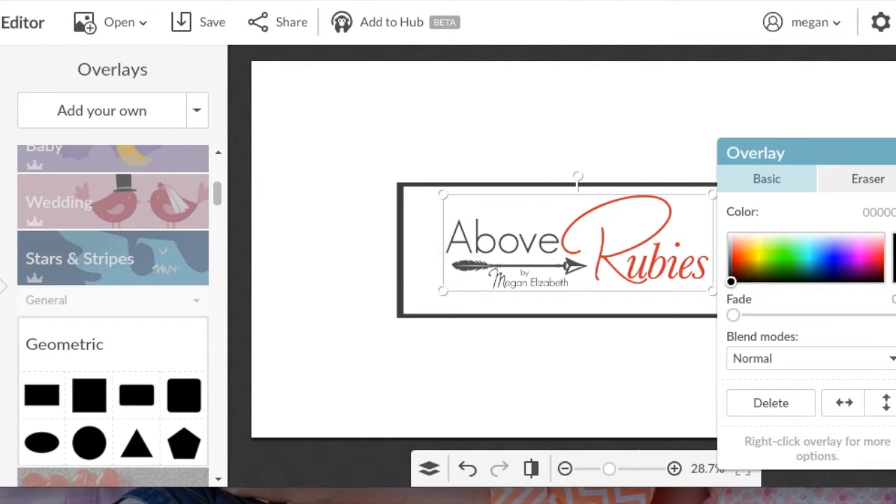
{"action": "left_click", "coordinate": [566, 363]}
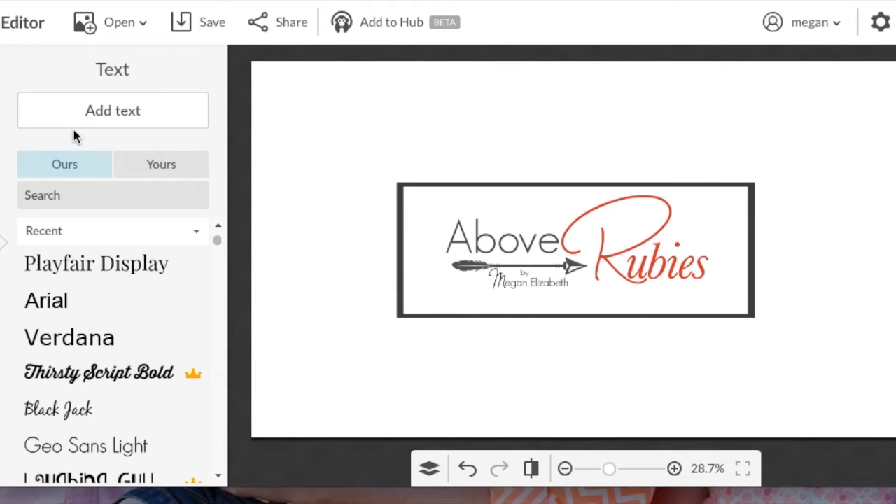
Add the text "New Videos Every Tuesday & Thursday!" in the Geo Sans Light font.
{"action": "left_click", "coordinate": [102, 112]}
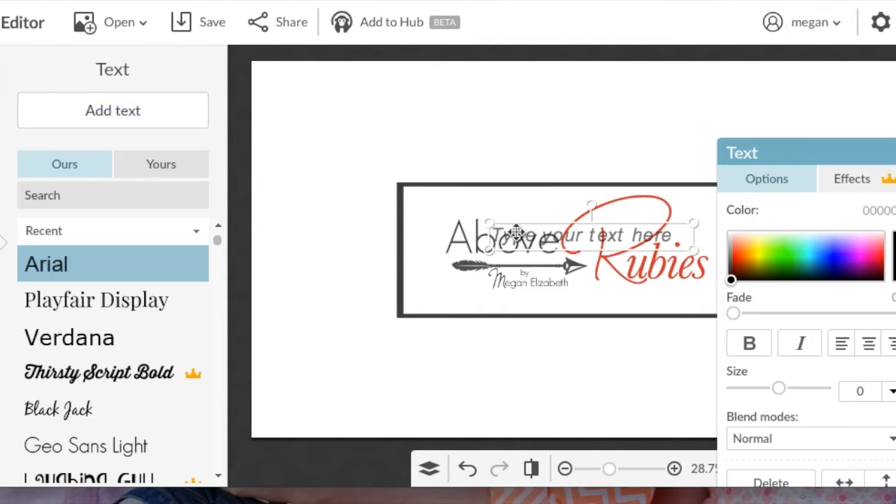
{"action": "left_click", "coordinate": [110, 449]}
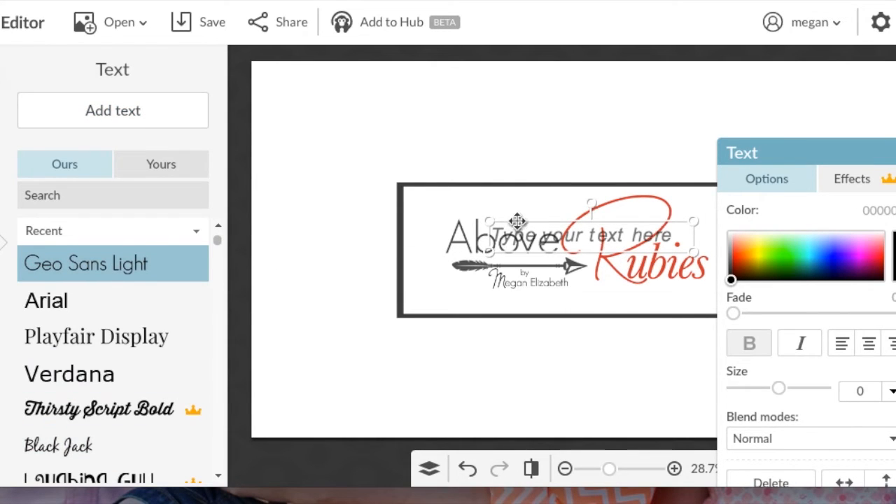
{"action": "left_click", "coordinate": [519, 244]}
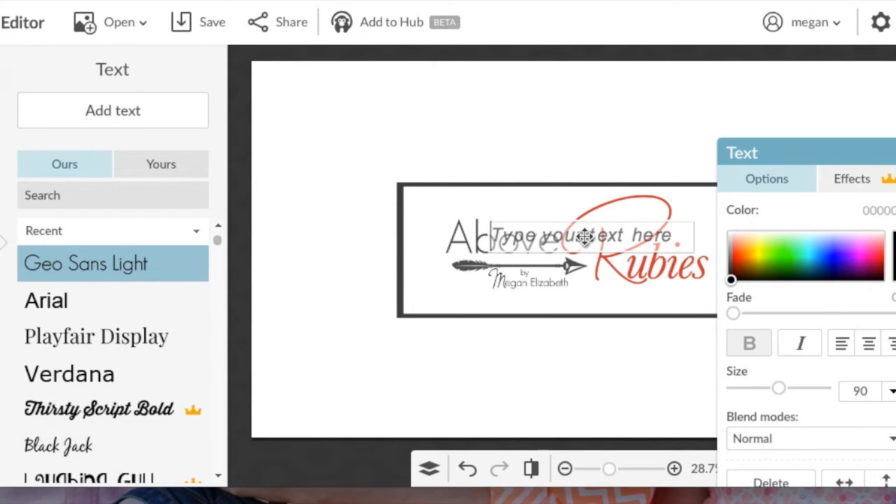
{"action": "type", "text": "New V"}
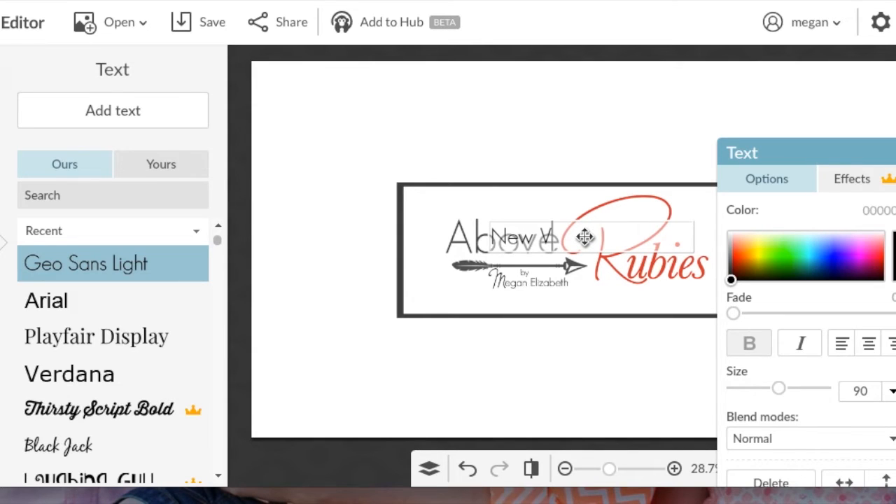
{"action": "type", "text": "ideos Every"}
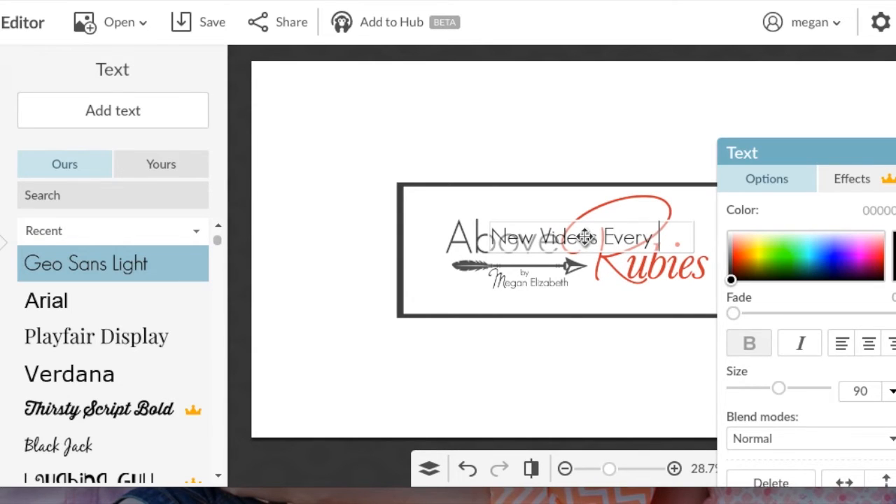
{"action": "type", "text": " Tuesday &"}
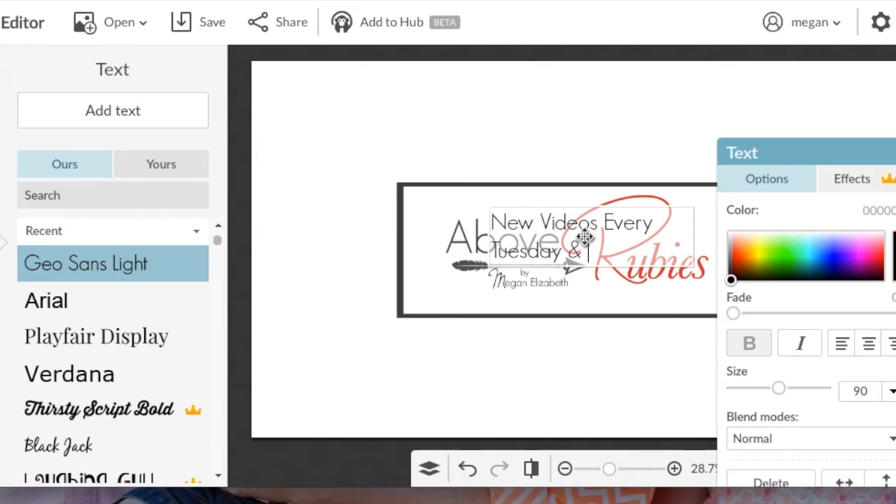
{"action": "type", "text": " Thursday!"}
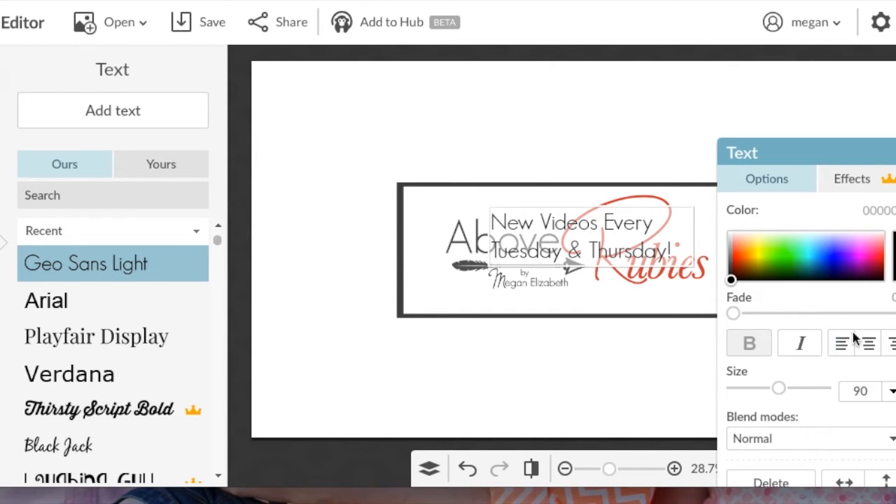
Reduce the text to size 46, fit it on one line and place it in the frame's upper-left corner above the logo.
{"action": "left_click_drag", "start_coordinate": [778, 389], "coordinate": [762, 389]}
{"action": "left_click", "coordinate": [620, 389]}
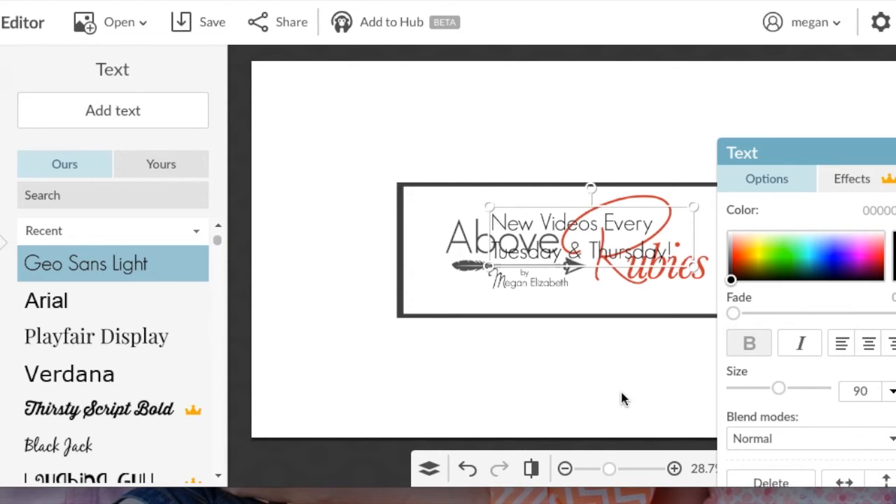
{"action": "left_click_drag", "start_coordinate": [694, 264], "coordinate": [633, 238]}
{"action": "left_click_drag", "start_coordinate": [559, 209], "coordinate": [515, 198]}
{"action": "left_click_drag", "start_coordinate": [566, 200], "coordinate": [631, 204]}
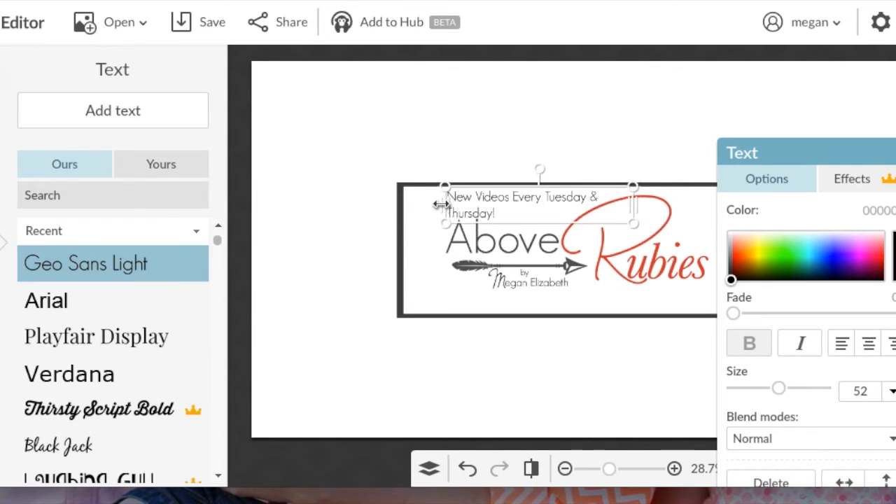
{"action": "left_click_drag", "start_coordinate": [443, 203], "coordinate": [420, 203]}
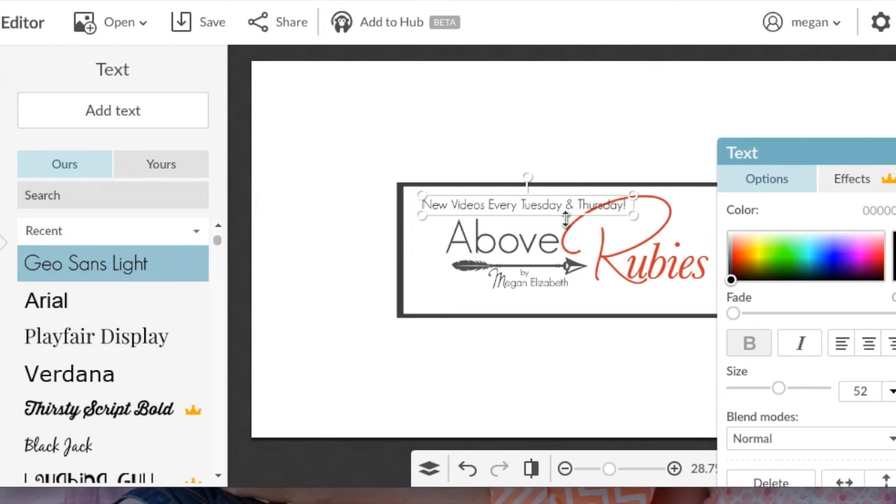
{"action": "left_click_drag", "start_coordinate": [544, 198], "coordinate": [534, 196]}
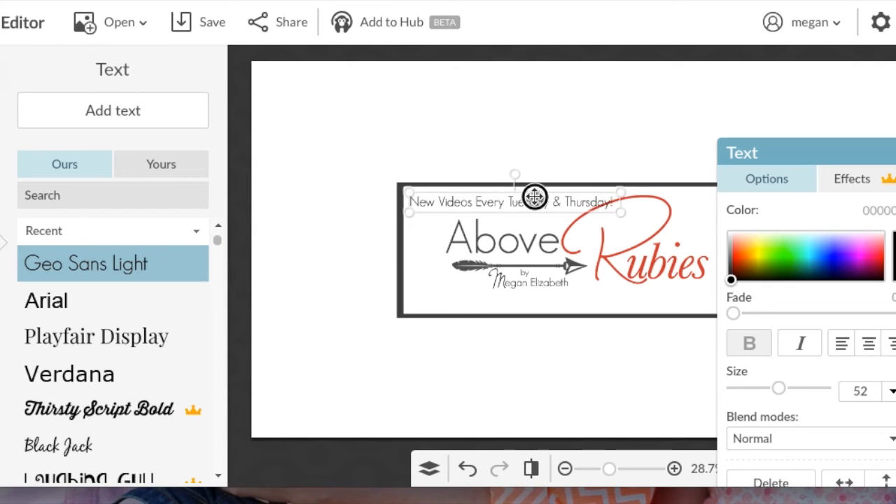
{"action": "mouse_move", "coordinate": [620, 215]}
{"action": "left_mouse_down"}
{"action": "mouse_move", "coordinate": [610, 206]}
{"action": "mouse_move", "coordinate": [623, 215]}
{"action": "left_mouse_up"}
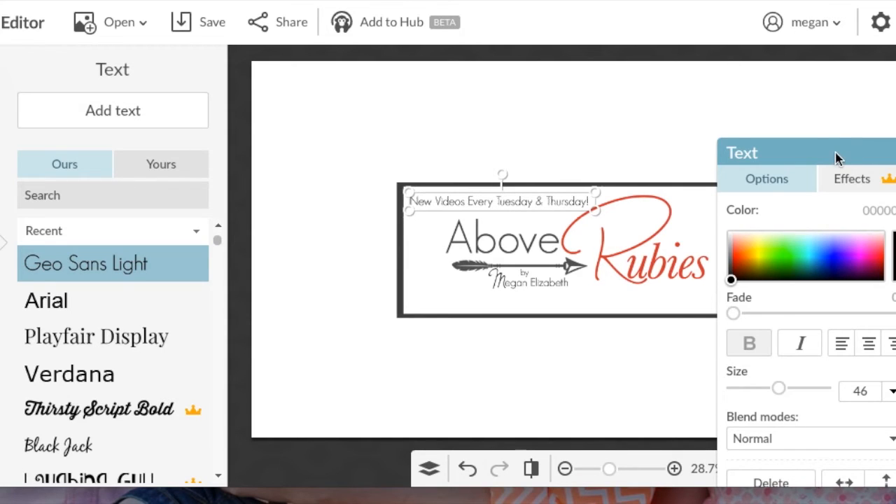
Move the text options off the canvas and examine the text's placement against the logo and frame up close.
{"action": "left_click_drag", "start_coordinate": [833, 153], "coordinate": [168, 102]}
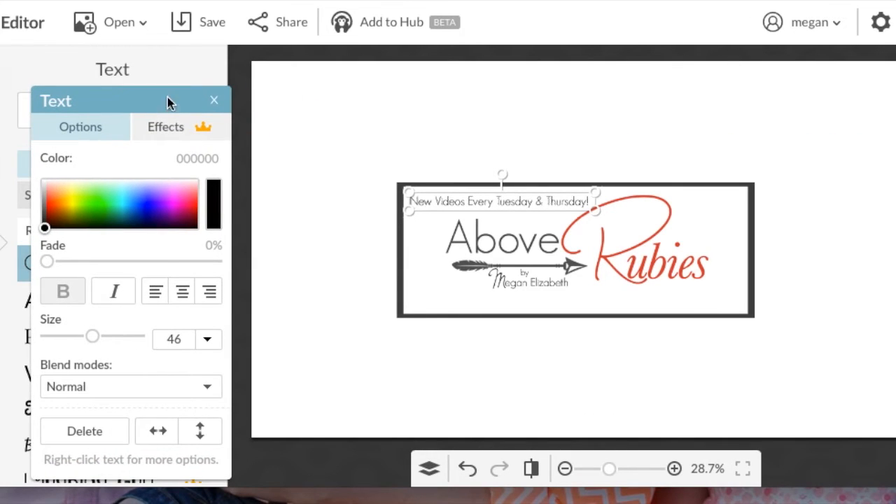
{"action": "left_click", "coordinate": [674, 468]}
{"action": "left_click", "coordinate": [674, 468]}
{"action": "left_click", "coordinate": [674, 468]}
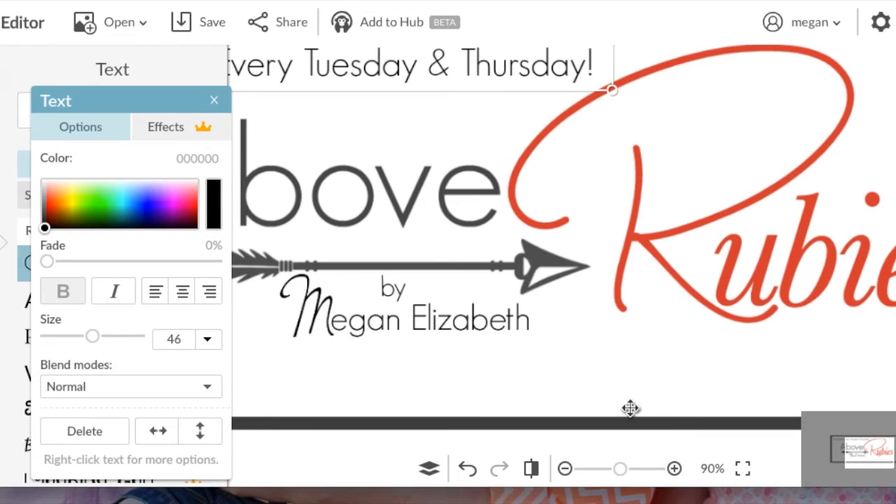
{"action": "left_click", "coordinate": [564, 469]}
{"action": "left_click", "coordinate": [564, 469]}
{"action": "left_click", "coordinate": [565, 469]}
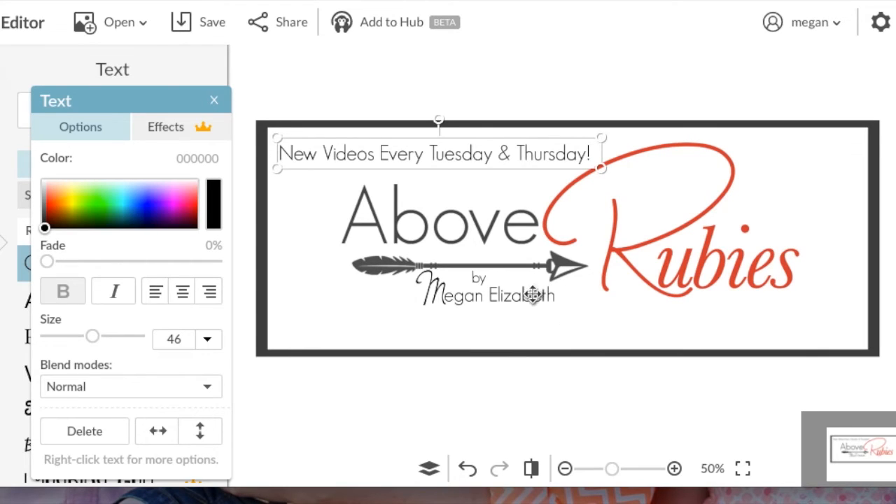
Move the schedule text slightly right and up inside the frame's upper-left corner.
{"action": "left_click_drag", "start_coordinate": [490, 154], "coordinate": [501, 149]}
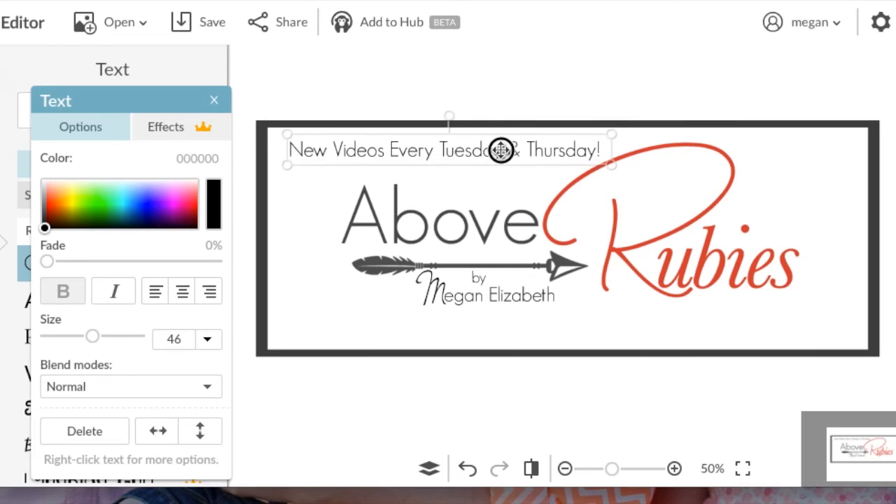
{"action": "double_click", "coordinate": [501, 149]}
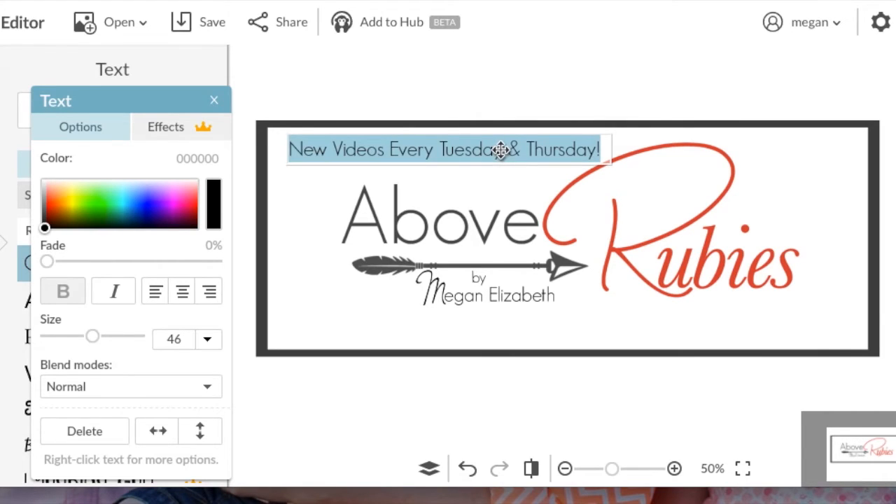
{"action": "left_click", "coordinate": [548, 406]}
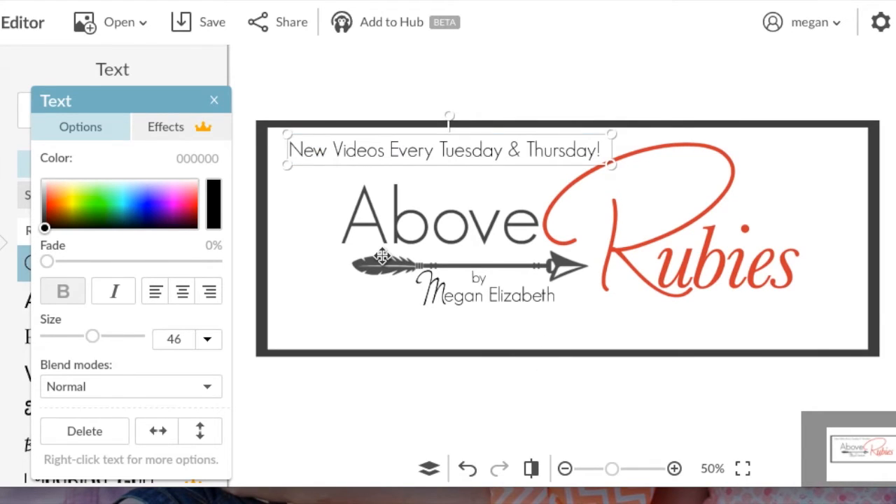
{"action": "left_click", "coordinate": [448, 189]}
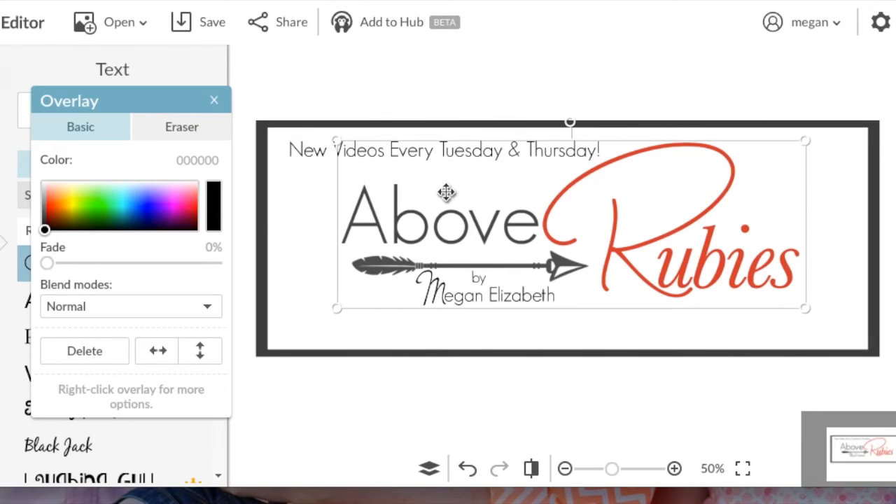
{"action": "left_click", "coordinate": [317, 219]}
{"action": "left_click", "coordinate": [433, 428]}
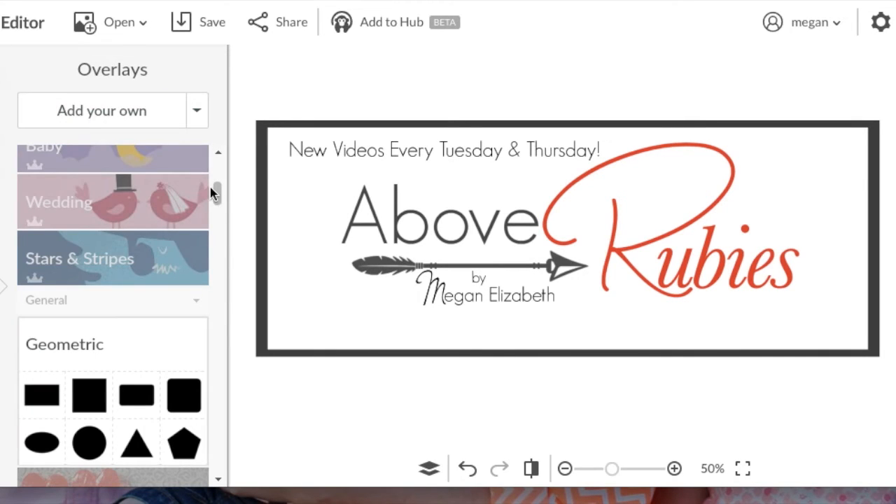
Add the black stitched ribbon overlay from the Ribbons collection and size it to cover the schedule text above the logo.
{"action": "left_click_drag", "start_coordinate": [218, 190], "coordinate": [210, 358]}
{"action": "left_click", "coordinate": [175, 299]}
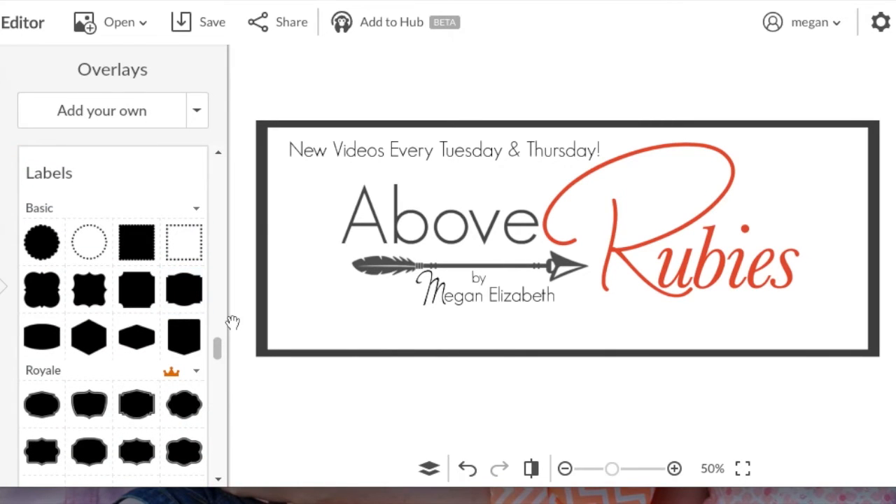
{"action": "left_click_drag", "start_coordinate": [217, 341], "coordinate": [218, 365]}
{"action": "left_click", "coordinate": [183, 321]}
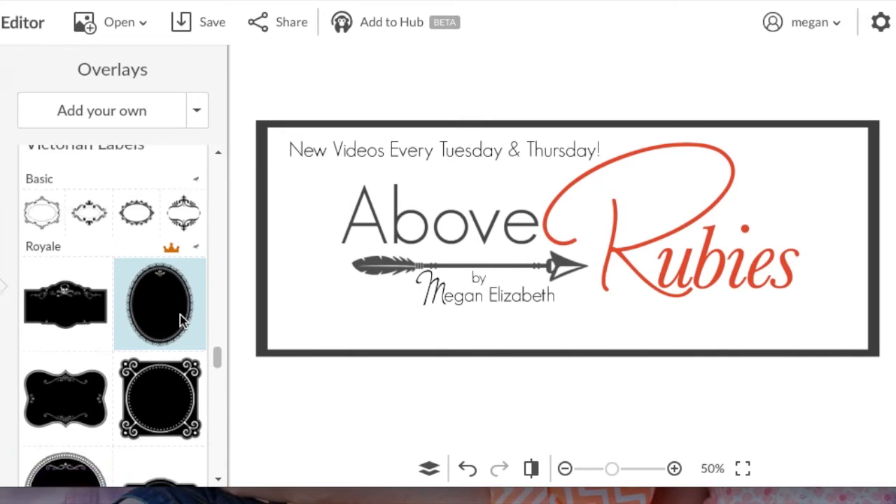
{"action": "left_click_drag", "start_coordinate": [217, 346], "coordinate": [217, 382]}
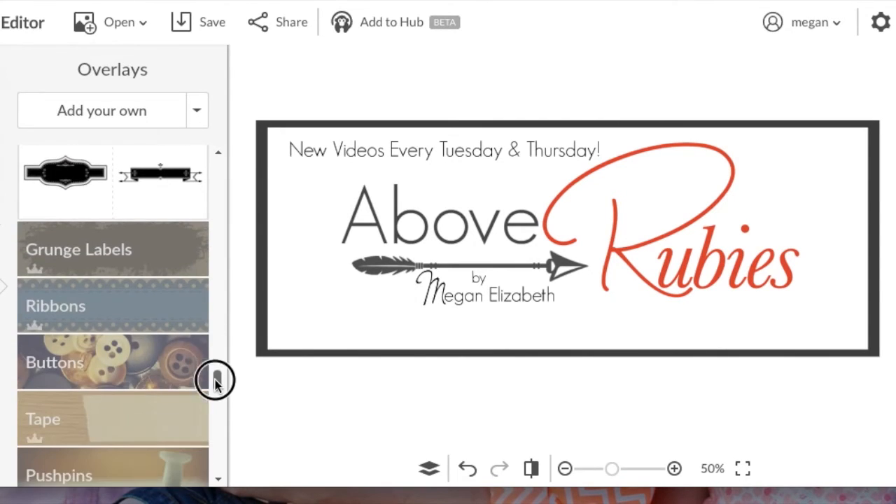
{"action": "left_click", "coordinate": [178, 320]}
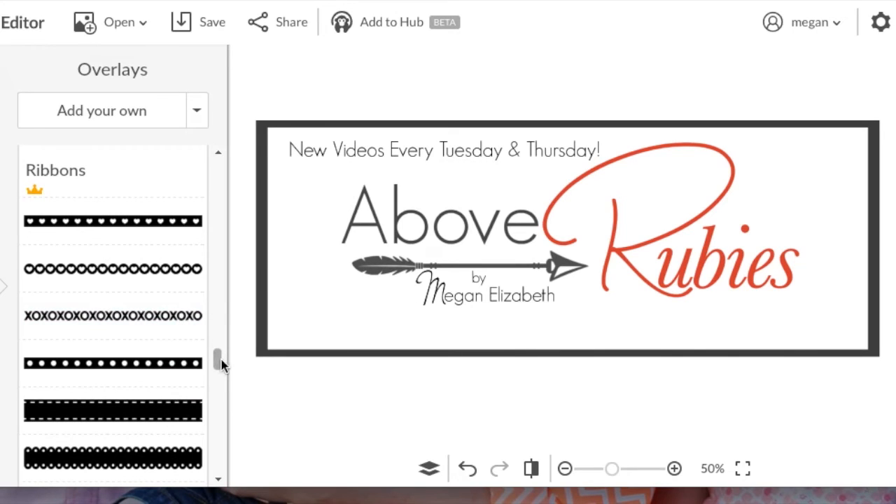
{"action": "left_click", "coordinate": [182, 409]}
{"action": "left_click_drag", "start_coordinate": [620, 273], "coordinate": [403, 154]}
{"action": "left_click_drag", "start_coordinate": [505, 152], "coordinate": [606, 150]}
{"action": "left_click_drag", "start_coordinate": [543, 154], "coordinate": [538, 154]}
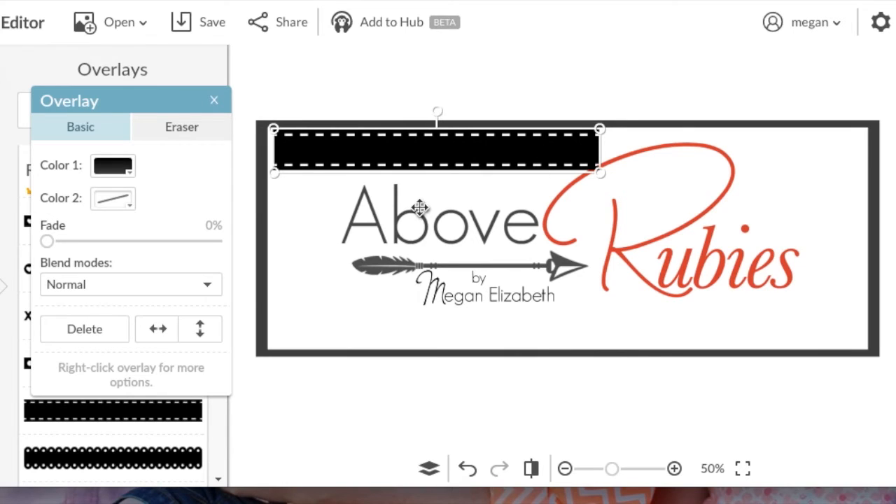
Make the ribbon's Color 1 transparent and set Color 2 of its dashed stitching to df403a.
{"action": "left_click", "coordinate": [115, 168]}
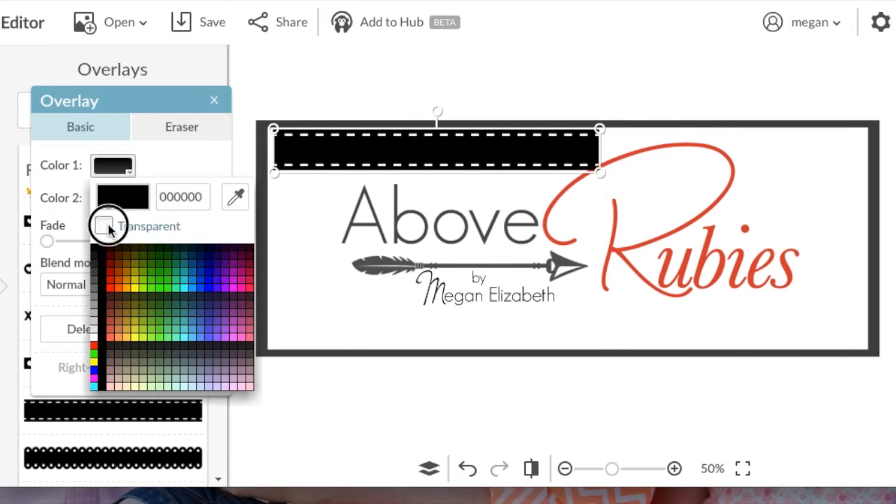
{"action": "left_click", "coordinate": [104, 226]}
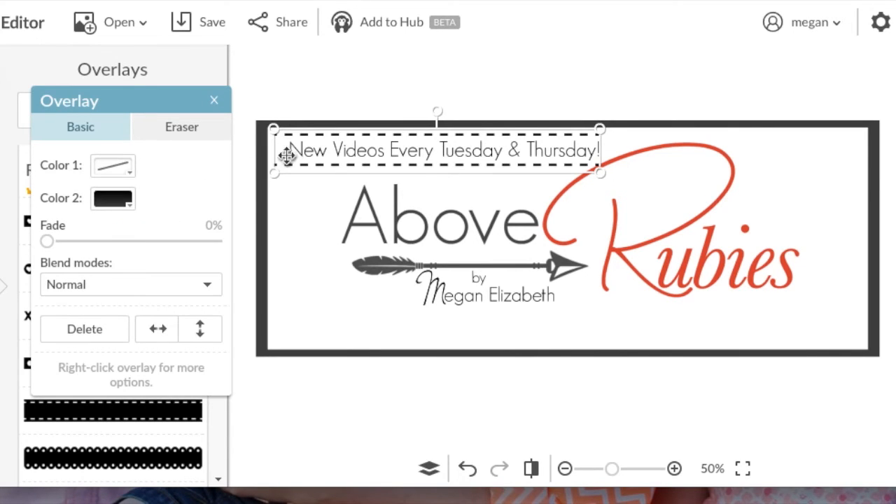
{"action": "left_click", "coordinate": [133, 204]}
{"action": "left_click", "coordinate": [152, 300]}
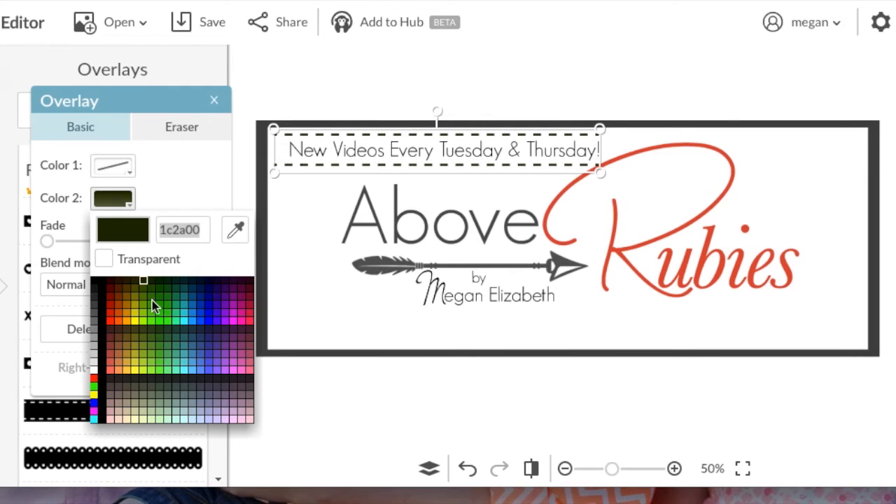
{"action": "type", "text": "df403a"}
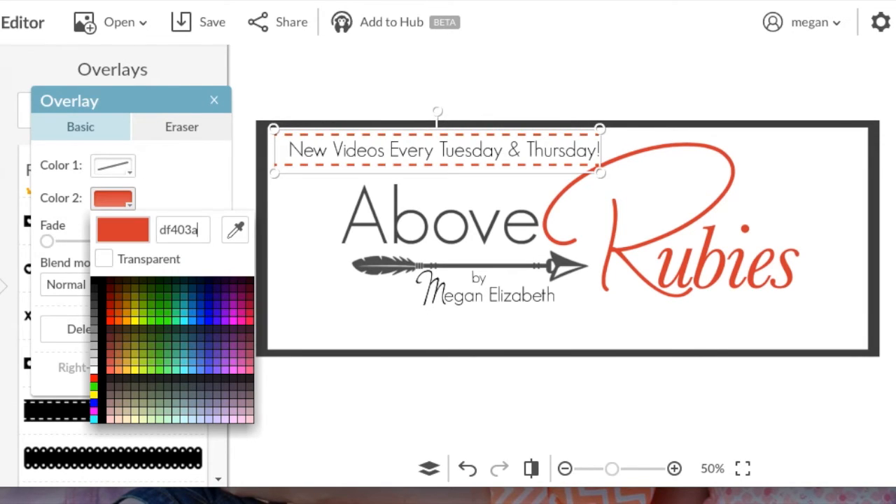
{"action": "key", "text": "Return"}
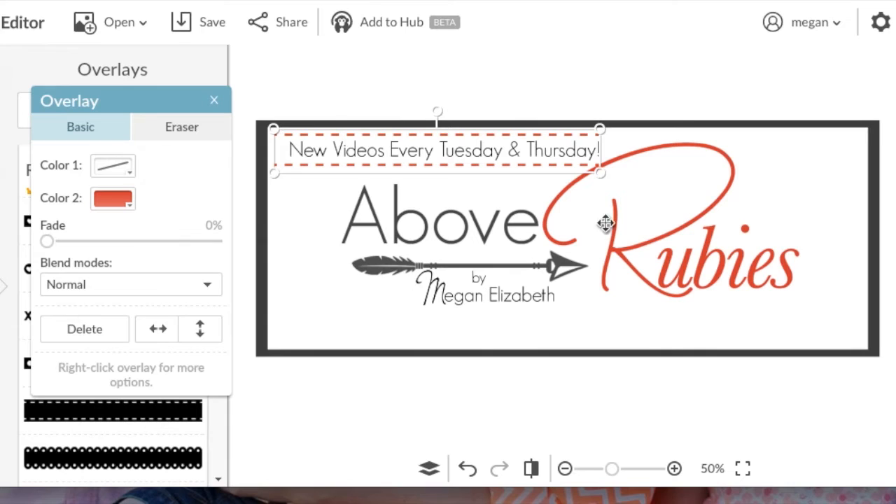
{"action": "left_click", "coordinate": [744, 379]}
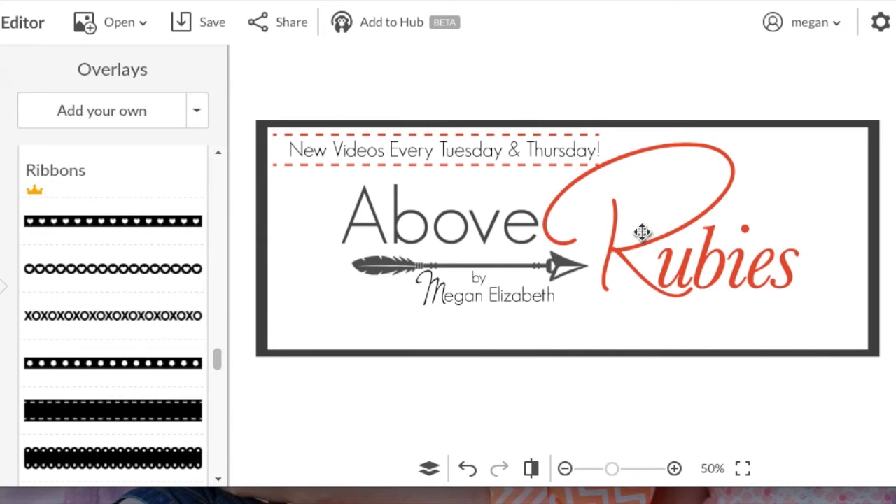
Shift the dashed ribbon slightly left around the schedule text.
{"action": "left_click", "coordinate": [457, 152]}
{"action": "left_click_drag", "start_coordinate": [457, 152], "coordinate": [456, 151]}
{"action": "left_click", "coordinate": [316, 235]}
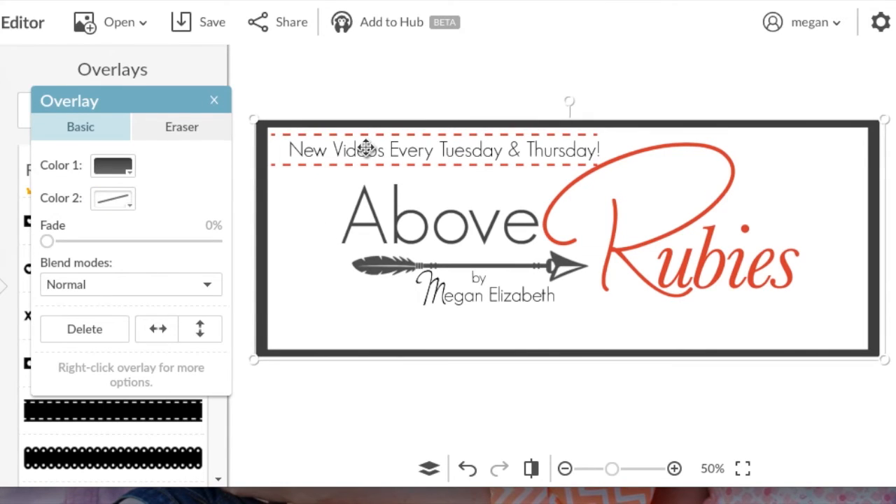
Nudge the schedule text left and slightly down to centre it between the dashed lines.
{"action": "left_click", "coordinate": [574, 150]}
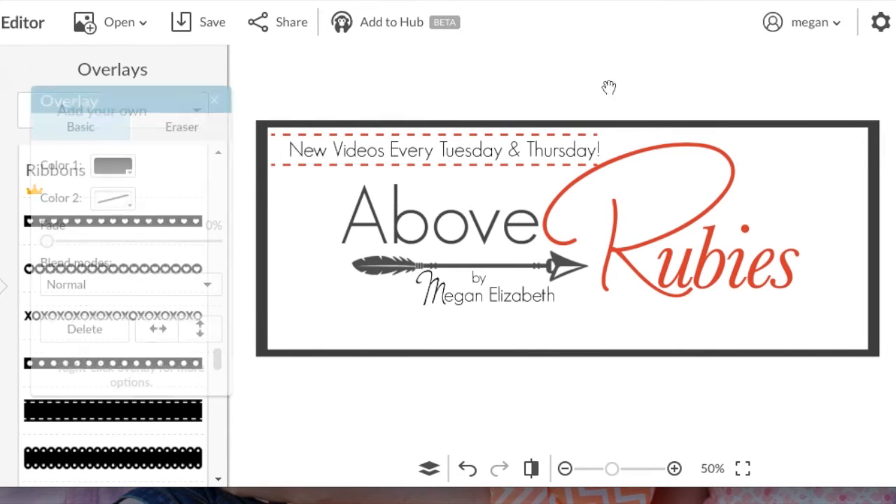
{"action": "key", "text": "Left"}
{"action": "key", "text": "Left"}
{"action": "key", "text": "Left"}
{"action": "key", "text": "Left"}
{"action": "key", "text": "Left"}
{"action": "key", "text": "Left"}
{"action": "key", "text": "Left"}
{"action": "key", "text": "Left"}
{"action": "key", "text": "Left"}
{"action": "key", "text": "Left"}
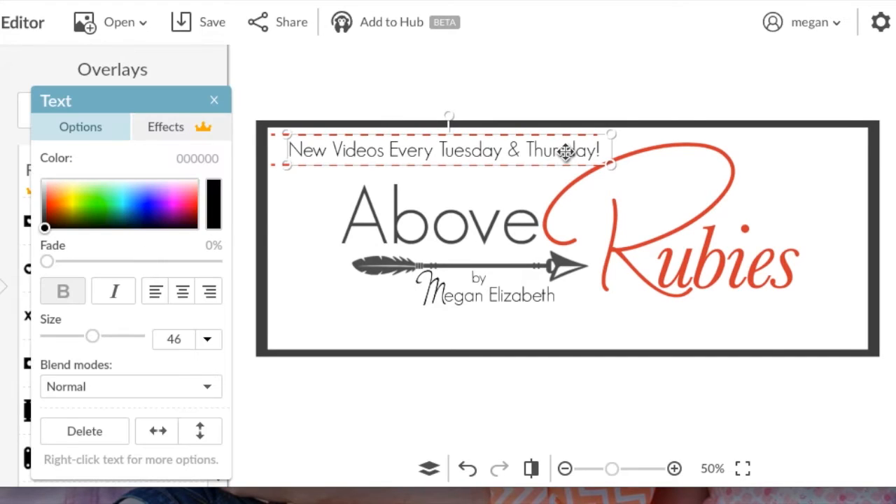
{"action": "key", "text": "Left"}
{"action": "key", "text": "Left"}
{"action": "key", "text": "Left"}
{"action": "key", "text": "Left"}
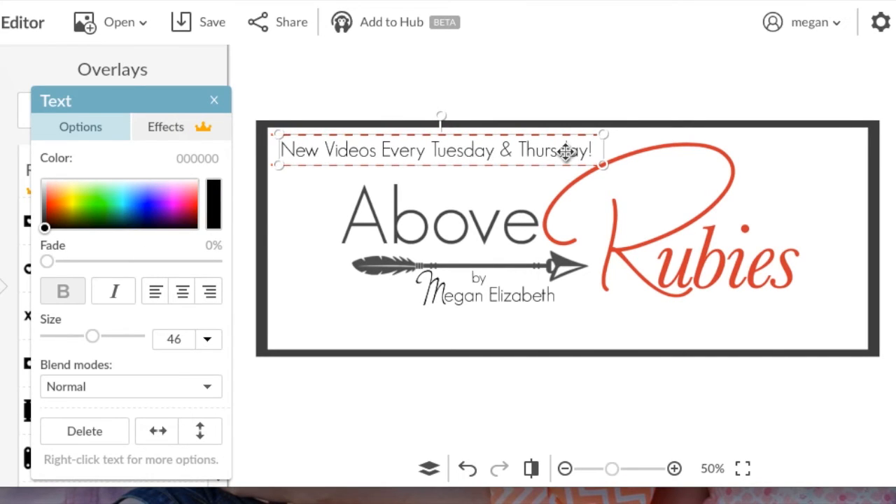
{"action": "key", "text": "Down"}
{"action": "left_click", "coordinate": [725, 435]}
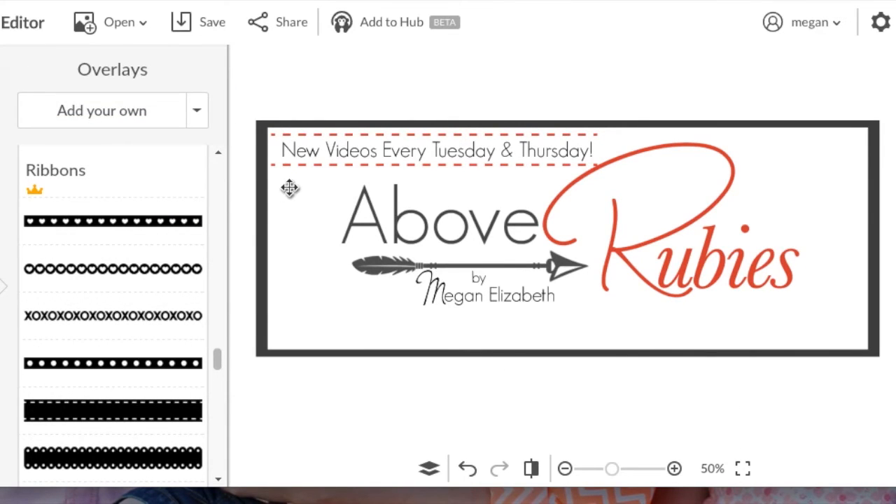
Try the design without the dark grey frame by deleting it, and undo the deletion.
{"action": "left_click", "coordinate": [266, 200]}
{"action": "key", "text": "Delete"}
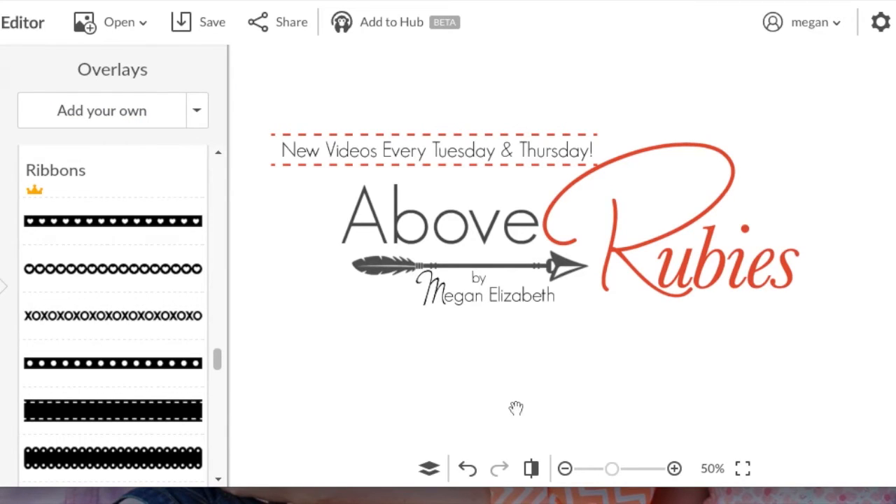
{"action": "left_click", "coordinate": [467, 468]}
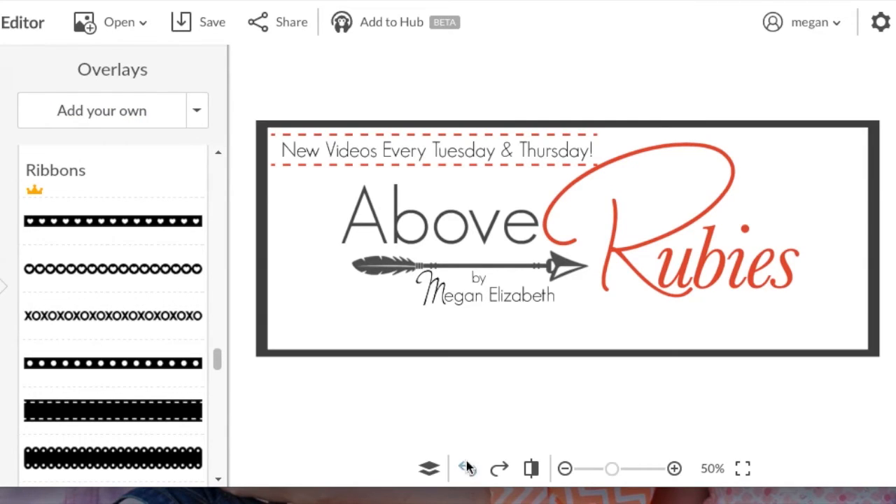
Delete the red dashed ribbon around the schedule text.
{"action": "left_click", "coordinate": [409, 167]}
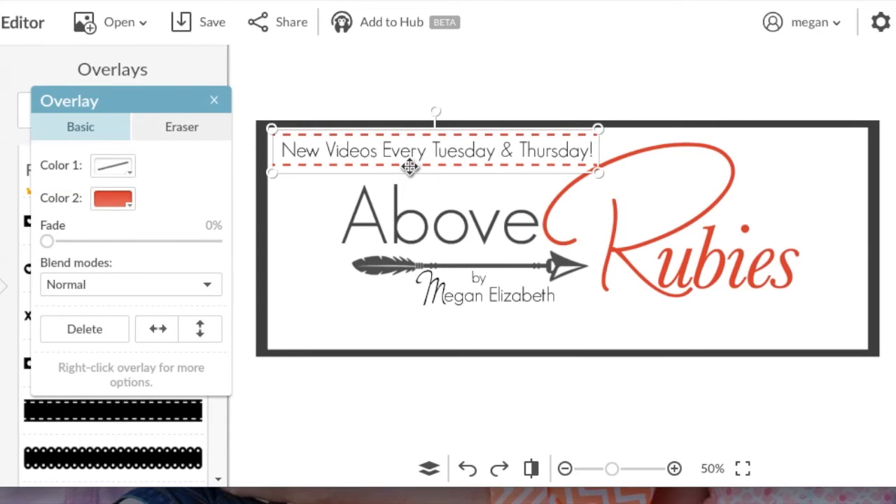
{"action": "key", "text": "Delete"}
Add a rectangle from the Geometric overlays, reshape it into a long thin bar and set its fade to 47%.
{"action": "left_click_drag", "start_coordinate": [217, 357], "coordinate": [235, 189]}
{"action": "left_click", "coordinate": [185, 332]}
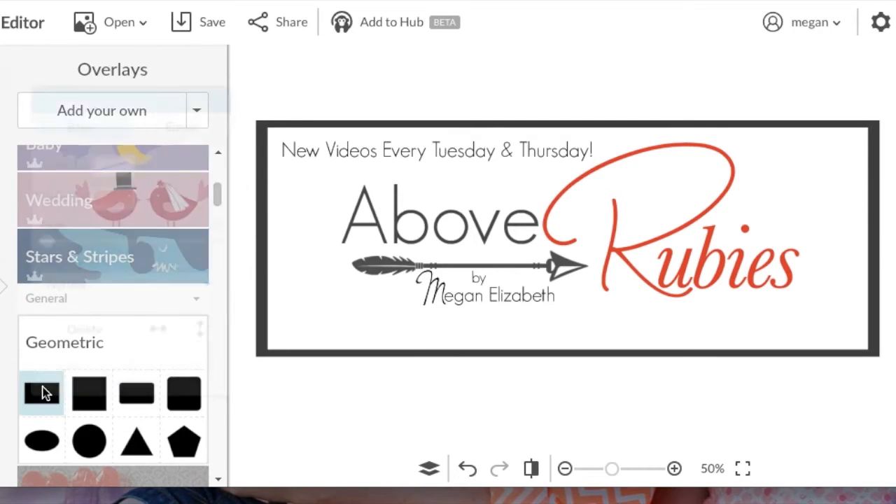
{"action": "left_click", "coordinate": [42, 391]}
{"action": "left_click_drag", "start_coordinate": [542, 227], "coordinate": [329, 228]}
{"action": "left_click_drag", "start_coordinate": [533, 268], "coordinate": [531, 241]}
{"action": "left_click", "coordinate": [126, 241]}
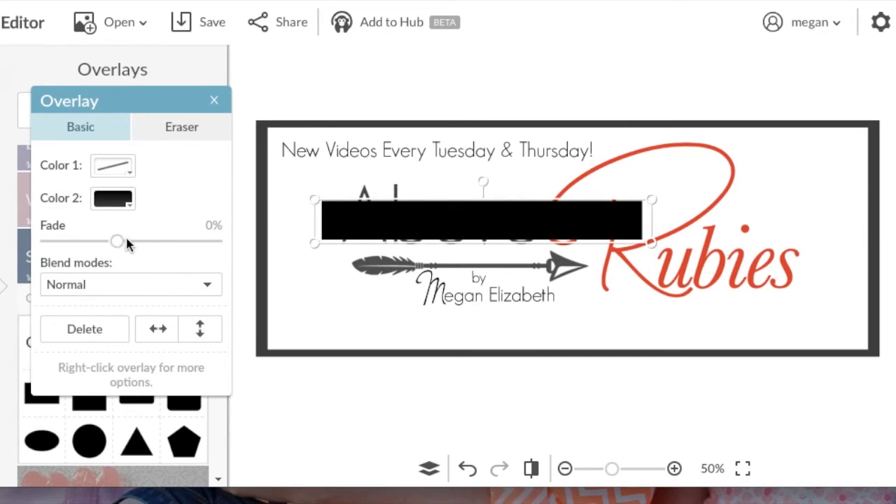
Move the bar over the schedule text and resize it to fit the text's width.
{"action": "left_click_drag", "start_coordinate": [471, 226], "coordinate": [419, 150]}
{"action": "left_click_drag", "start_coordinate": [265, 171], "coordinate": [271, 166]}
{"action": "left_click_drag", "start_coordinate": [400, 151], "coordinate": [396, 153]}
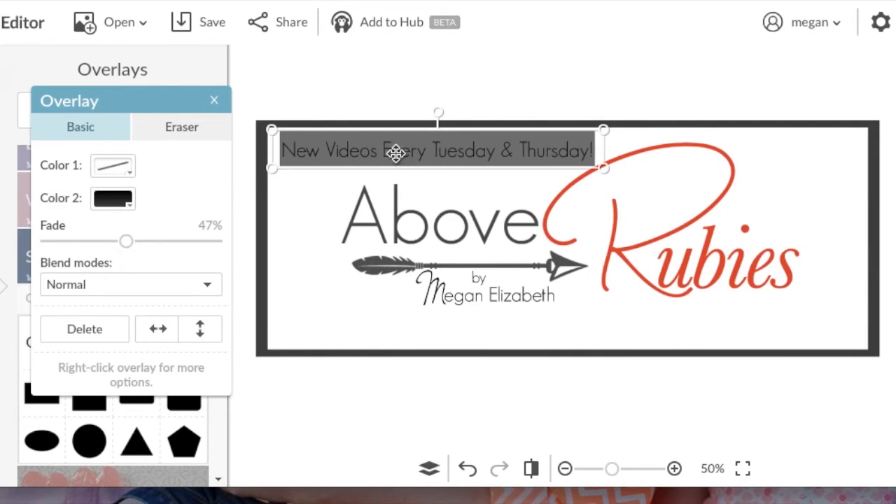
Change the bar's Color 2 to light grey and send the bar backward behind the schedule text.
{"action": "left_click", "coordinate": [124, 203]}
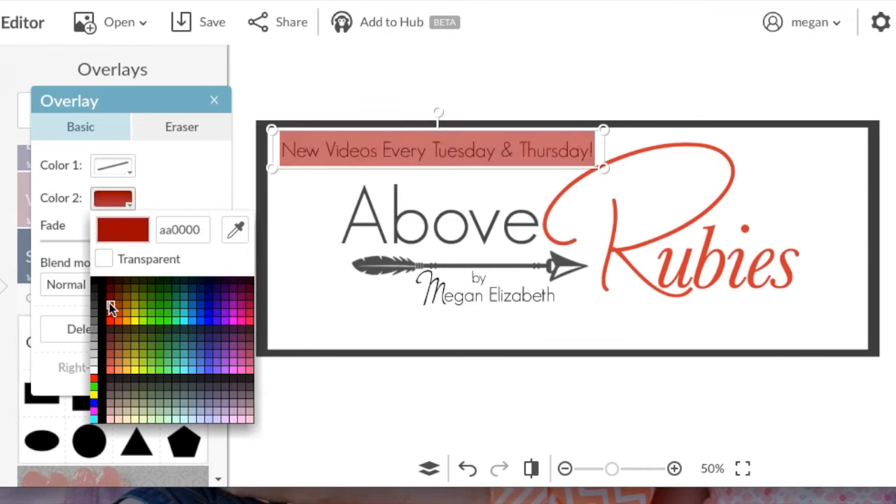
{"action": "left_click", "coordinate": [95, 355]}
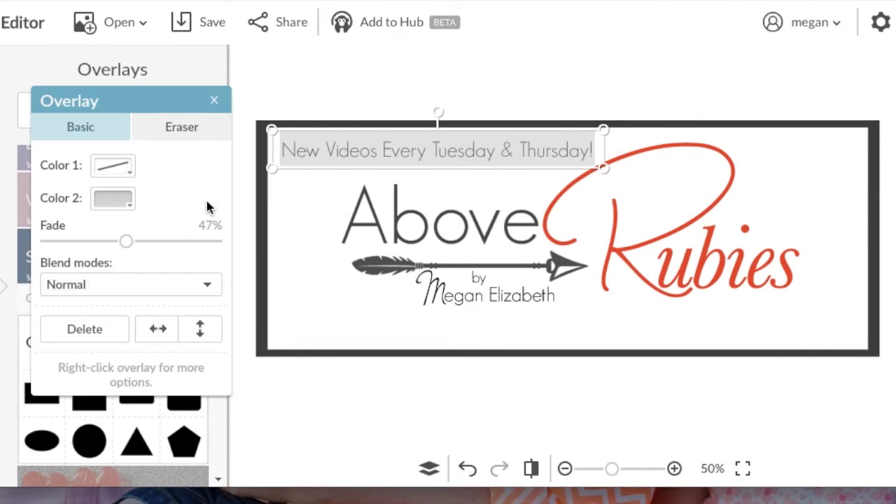
{"action": "left_click", "coordinate": [274, 197]}
{"action": "right_click", "coordinate": [341, 149]}
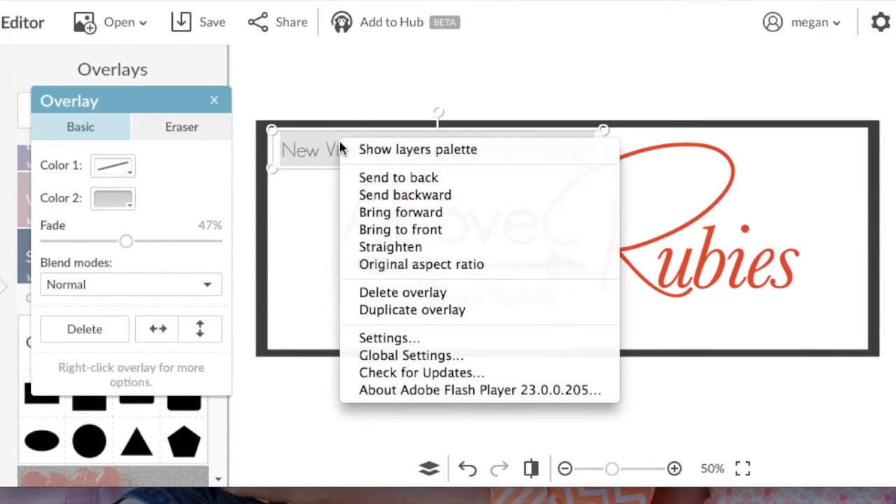
{"action": "left_click", "coordinate": [376, 194]}
{"action": "left_click", "coordinate": [320, 189]}
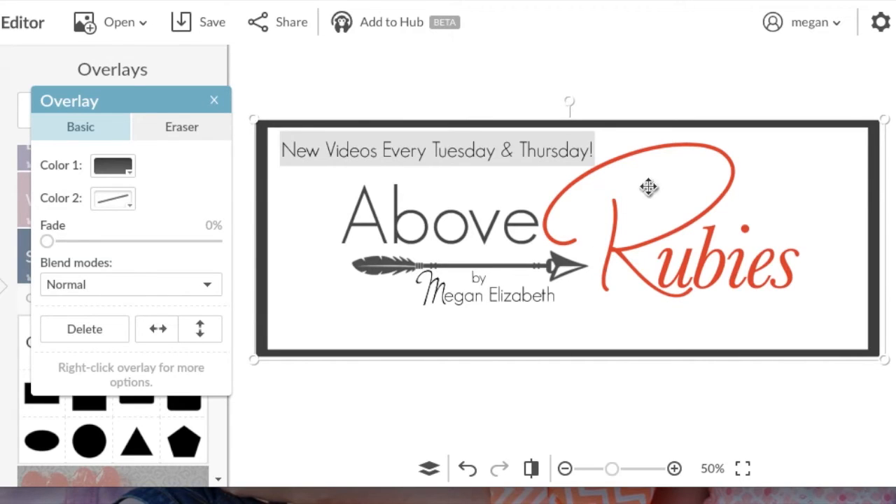
{"action": "left_click", "coordinate": [745, 413]}
Nudge the Above Rubies logo right and slightly down inside the frame, clear of the grey text bar.
{"action": "left_click", "coordinate": [614, 248]}
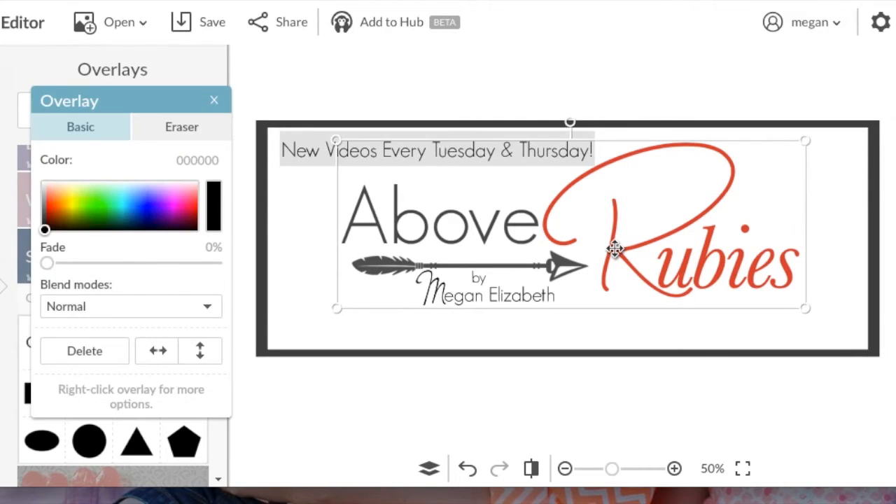
{"action": "key", "text": "Right"}
{"action": "key", "text": "Right"}
{"action": "key", "text": "Right"}
{"action": "key", "text": "Right"}
{"action": "key", "text": "Right"}
{"action": "key", "text": "Right"}
{"action": "key", "text": "Right"}
{"action": "key", "text": "Right"}
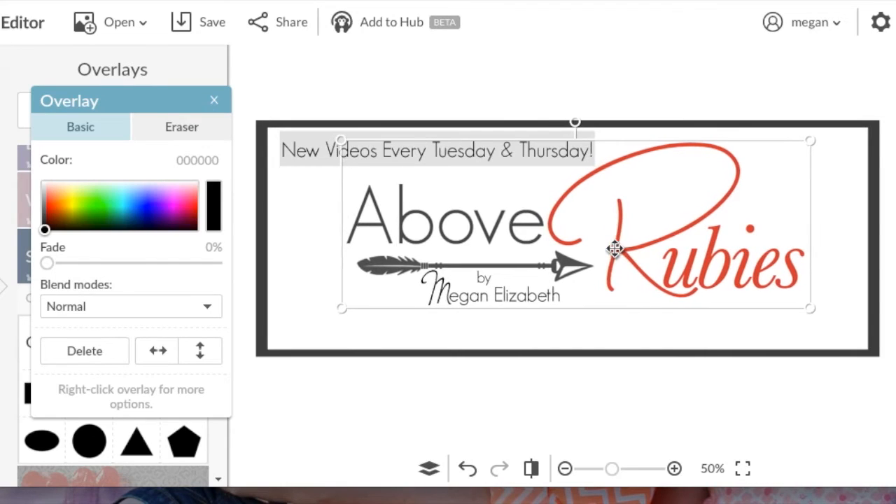
{"action": "key", "text": "Down"}
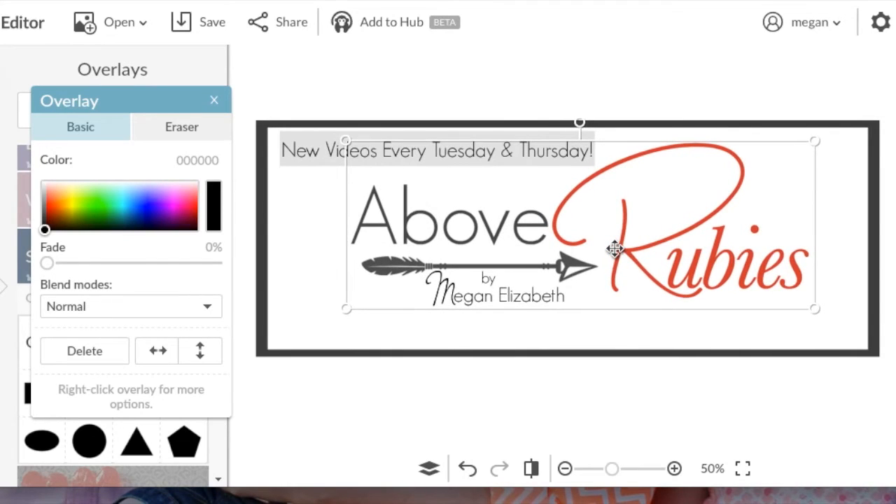
{"action": "left_click", "coordinate": [644, 421]}
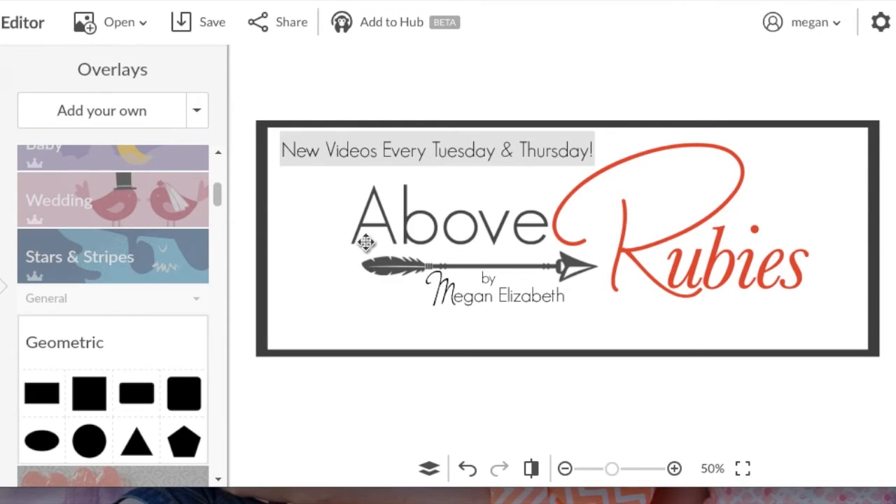
Move the Above Rubies logo slightly left and down inside the frame, away from the grey schedule bar.
{"action": "left_click", "coordinate": [437, 152]}
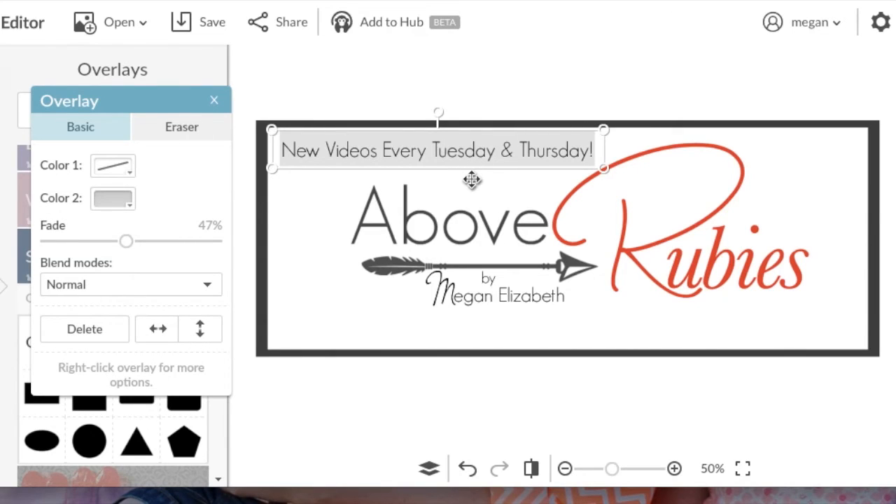
{"action": "left_click", "coordinate": [509, 370]}
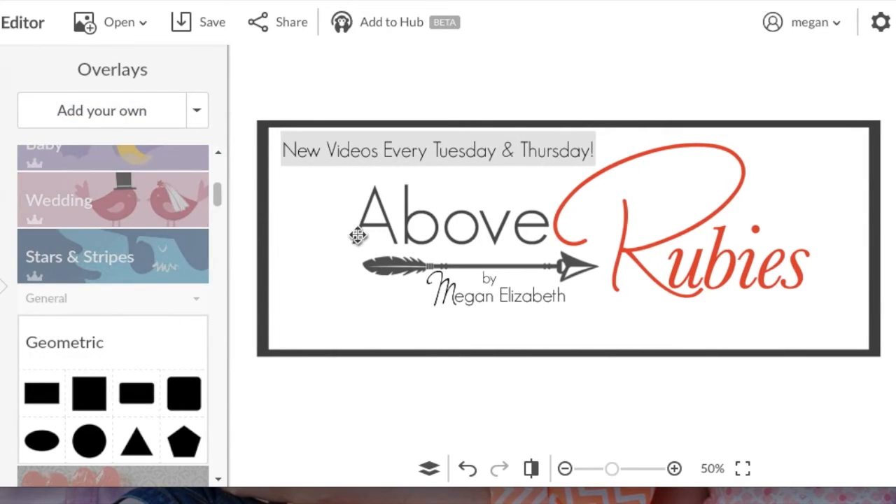
{"action": "left_click", "coordinate": [553, 234]}
{"action": "left_click_drag", "start_coordinate": [552, 234], "coordinate": [542, 240]}
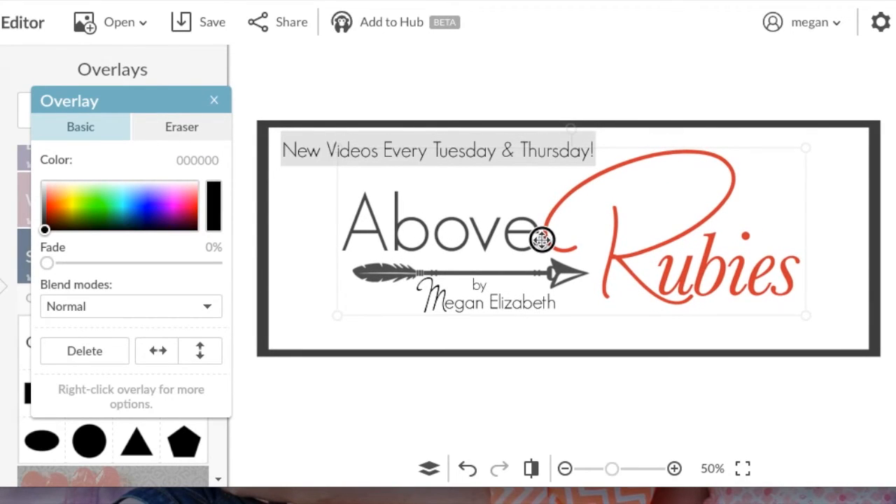
{"action": "left_click", "coordinate": [604, 372]}
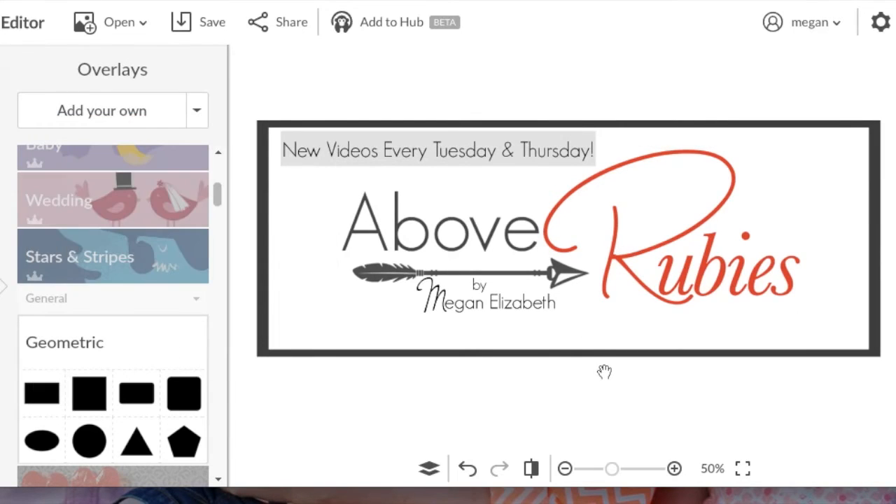
Add a Geo Sans Light text over the logo reading "Enjoy The Moments! Business, Life, Balance".
{"action": "left_click", "coordinate": [132, 110]}
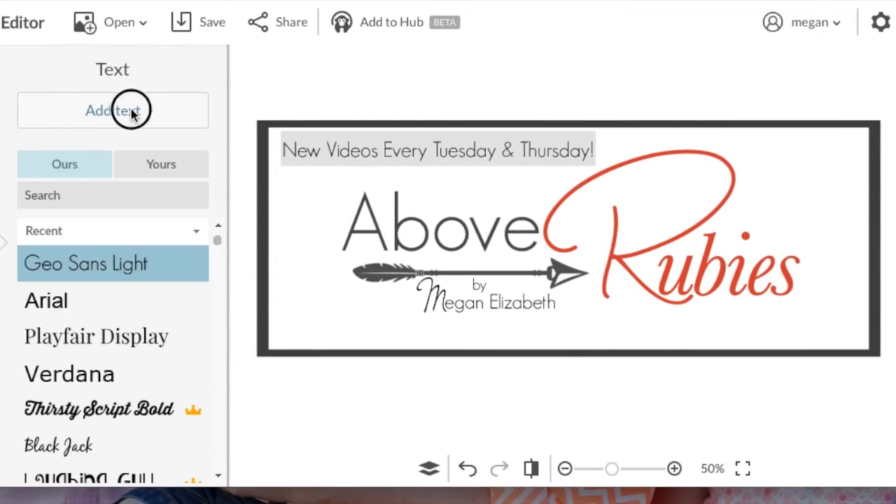
{"action": "left_click", "coordinate": [478, 271]}
{"action": "type", "text": "E"}
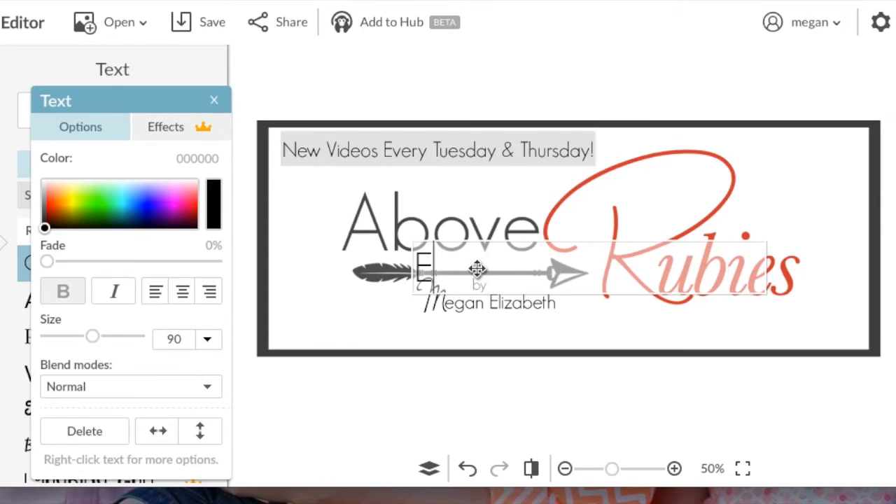
{"action": "type", "text": "njoy The Mo"}
{"action": "type", "text": "ment"}
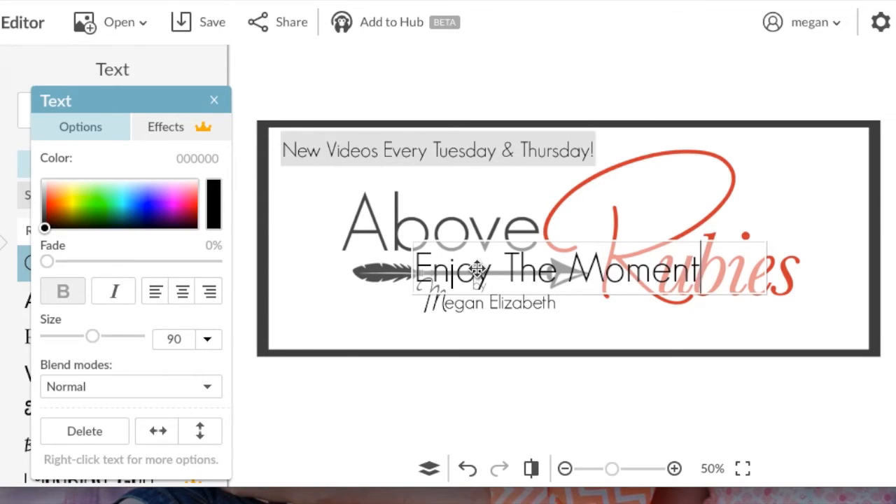
{"action": "type", "text": "s! B"}
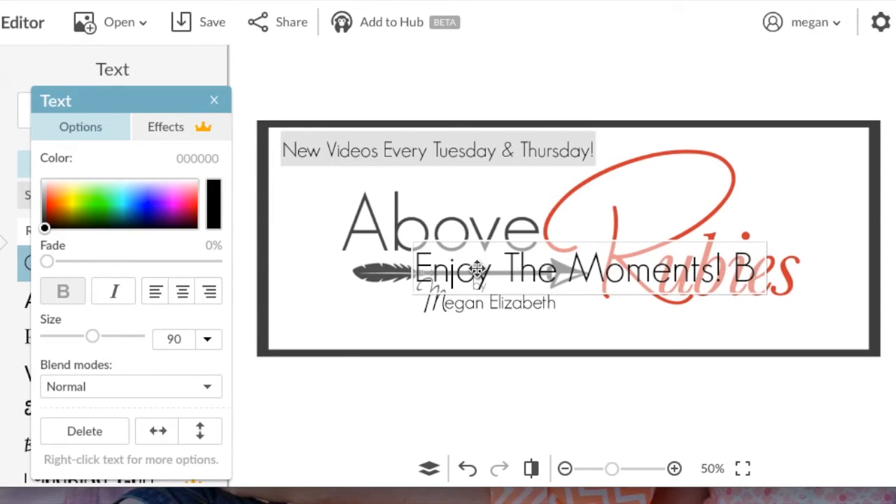
{"action": "key", "text": "BackSpace"}
{"action": "type", "text": "Busin"}
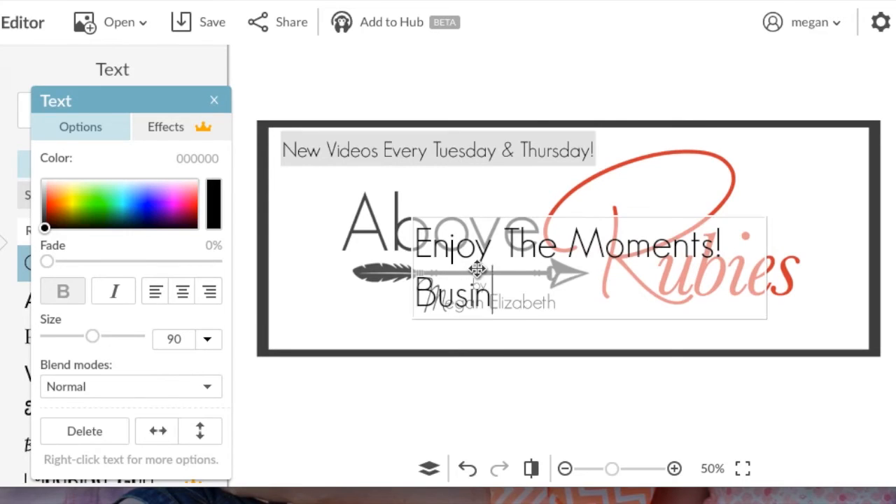
{"action": "type", "text": "ess, Life"}
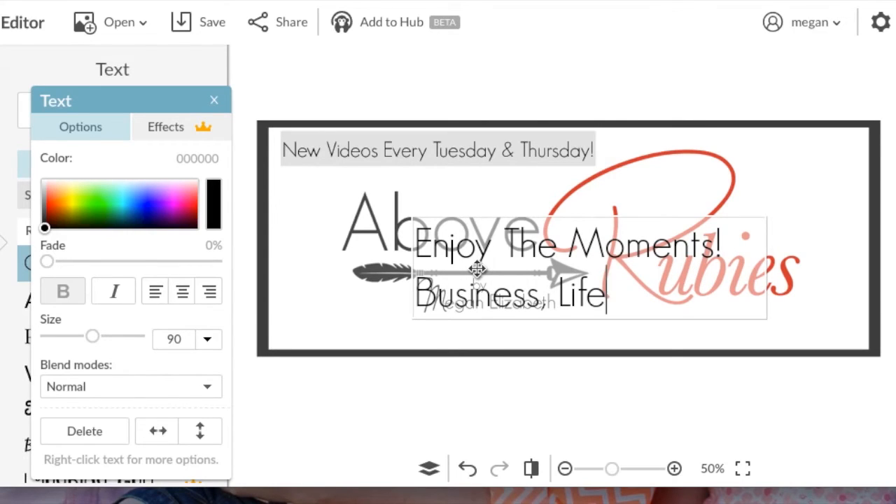
{"action": "type", "text": ", Balance"}
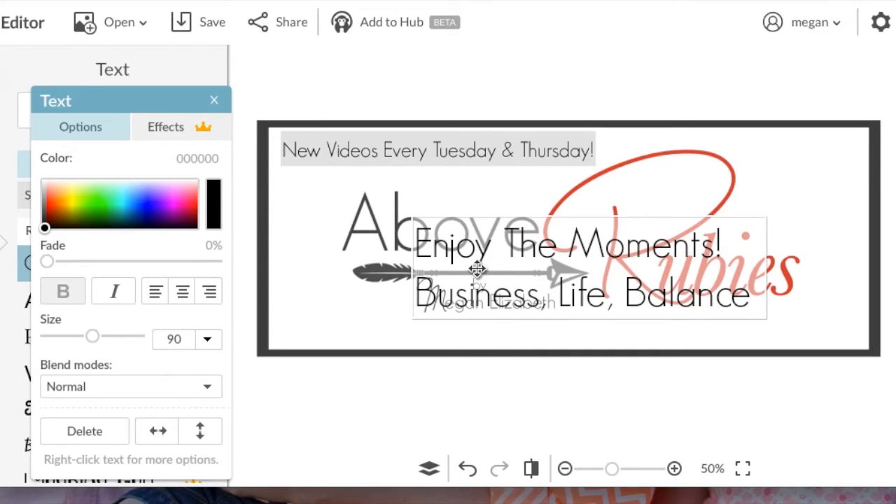
Complete the tagline text with "- The Way You Want It!", capitalizing the word "It".
{"action": "key", "text": "Return"}
{"action": "type", "text": "- The"}
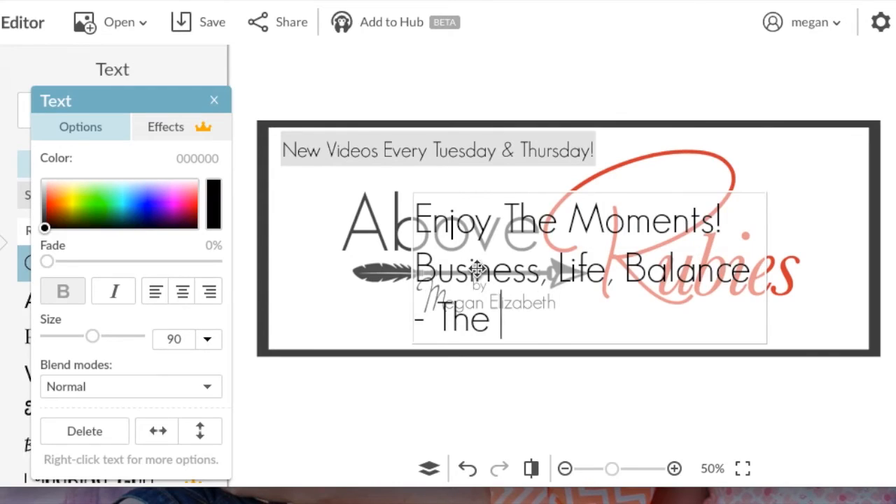
{"action": "type", "text": " Way You Want it"}
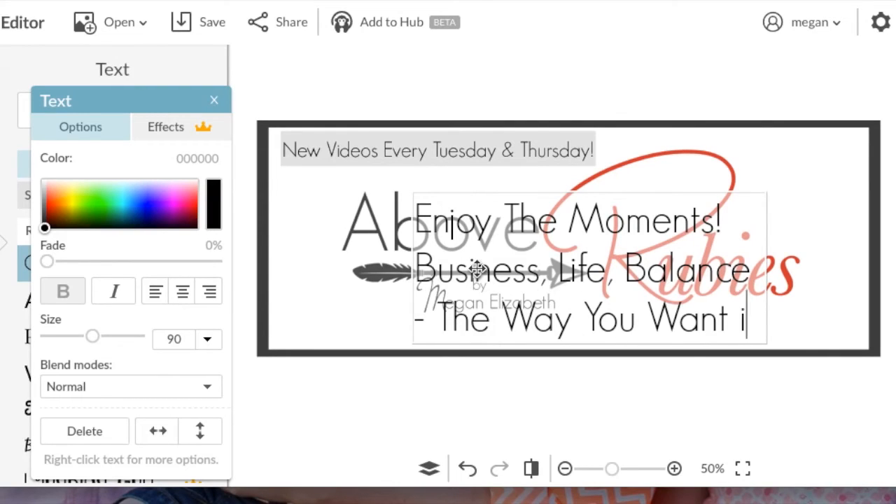
{"action": "key", "text": "BackSpace"}
{"action": "key", "text": "BackSpace"}
{"action": "type", "text": "it"}
{"action": "key", "text": "BackSpace"}
{"action": "key", "text": "BackSpace"}
{"action": "type", "text": "It!"}
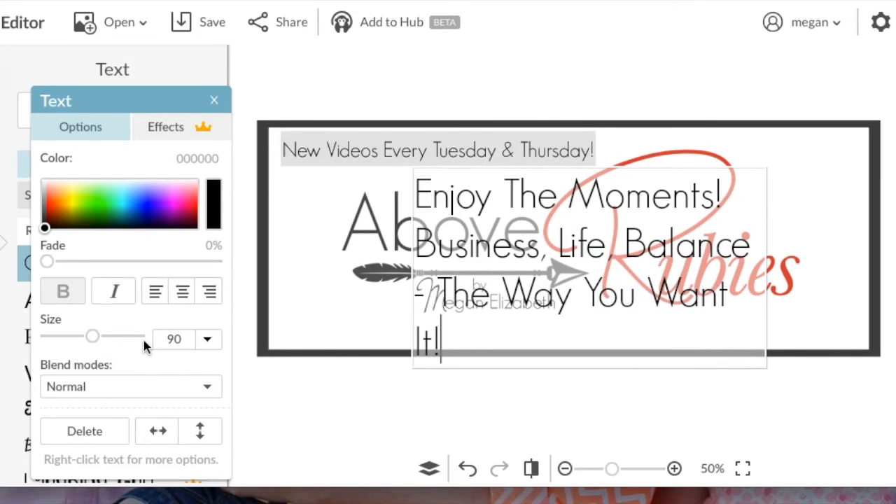
Reduce the whole tagline to size 25 and place it on one line just below the logo's byline.
{"action": "left_click_drag", "start_coordinate": [468, 340], "coordinate": [399, 194]}
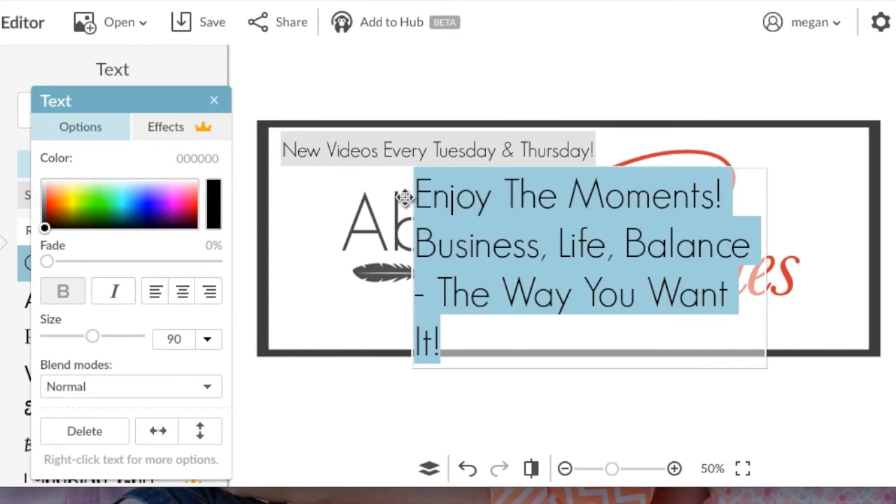
{"action": "left_click_drag", "start_coordinate": [93, 338], "coordinate": [51, 336]}
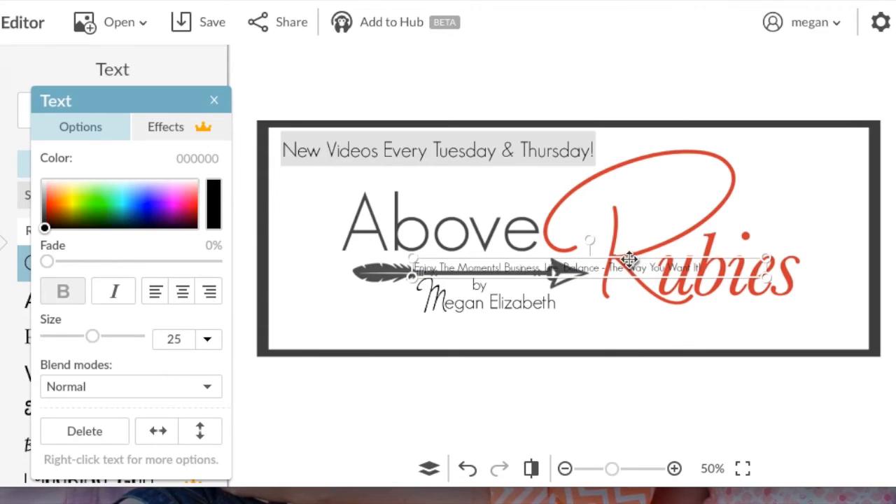
{"action": "left_click_drag", "start_coordinate": [630, 270], "coordinate": [574, 320]}
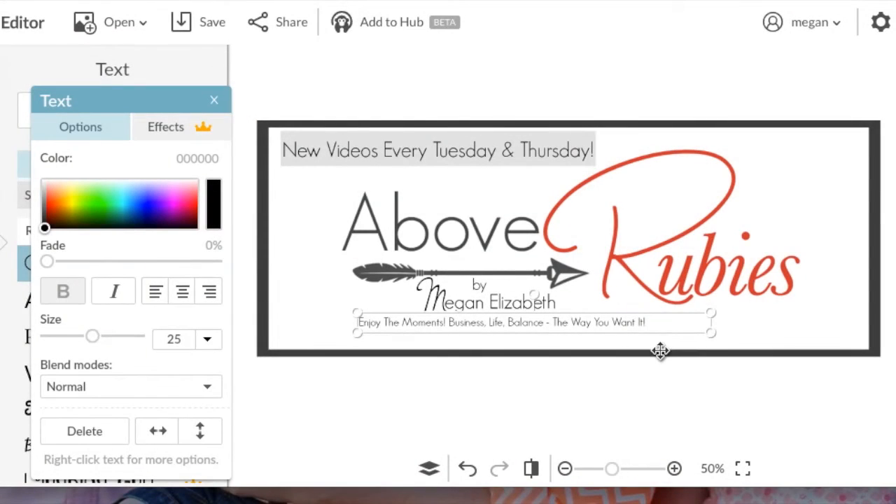
{"action": "left_click", "coordinate": [662, 410]}
{"action": "left_click_drag", "start_coordinate": [627, 332], "coordinate": [610, 324]}
{"action": "left_click", "coordinate": [634, 436]}
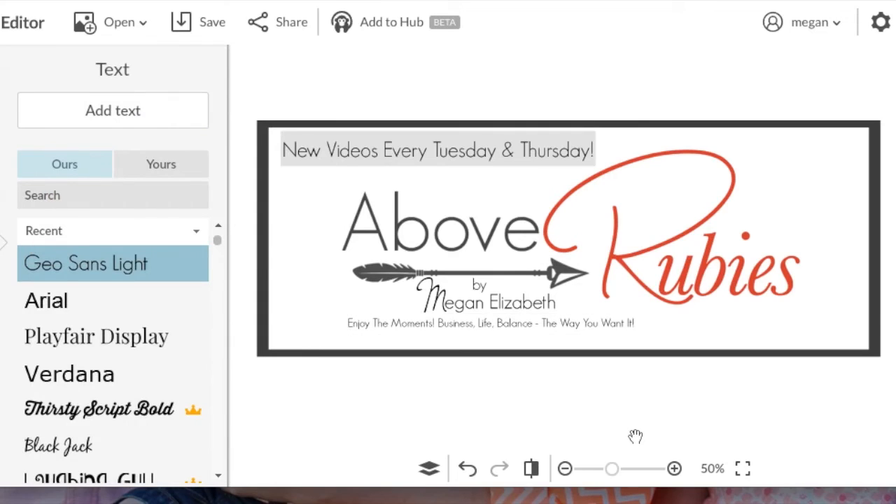
Change the tagline's font to Hoefler Text from the user's own fonts.
{"action": "left_click", "coordinate": [594, 326]}
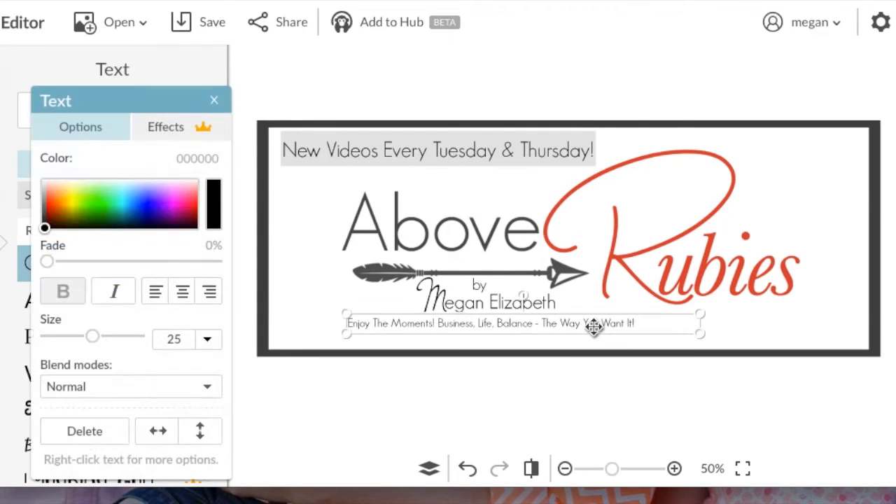
{"action": "double_click", "coordinate": [594, 326]}
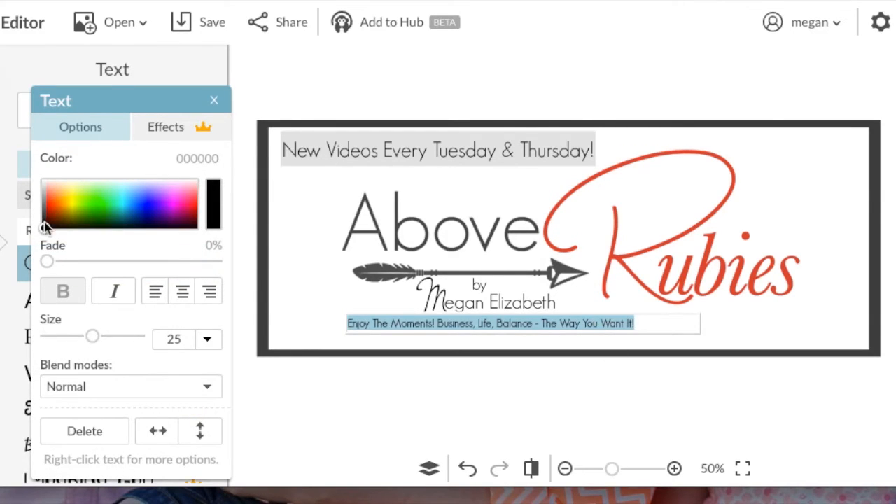
{"action": "left_click_drag", "start_coordinate": [104, 102], "coordinate": [193, 107]}
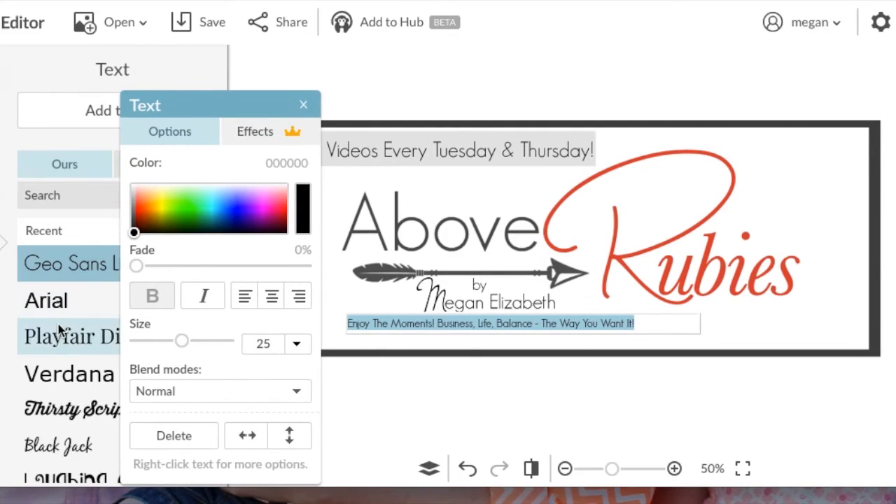
{"action": "left_click_drag", "start_coordinate": [189, 111], "coordinate": [262, 112]}
{"action": "left_click", "coordinate": [147, 167]}
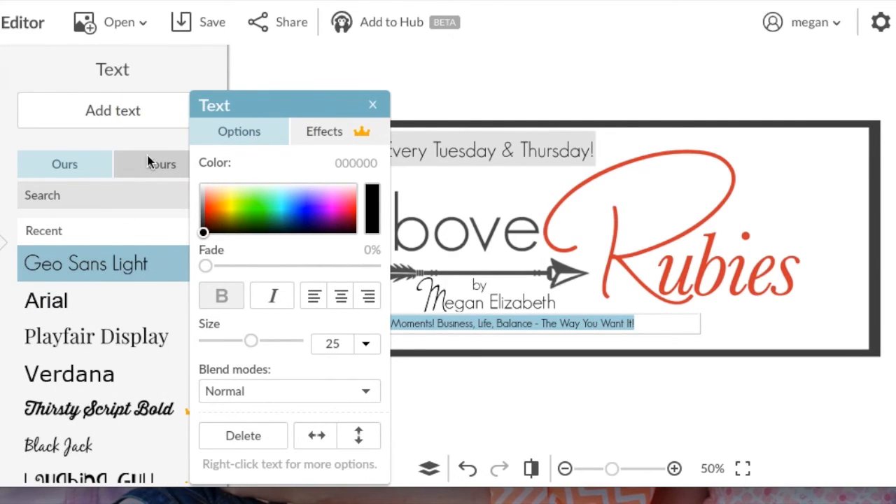
{"action": "left_click", "coordinate": [91, 263]}
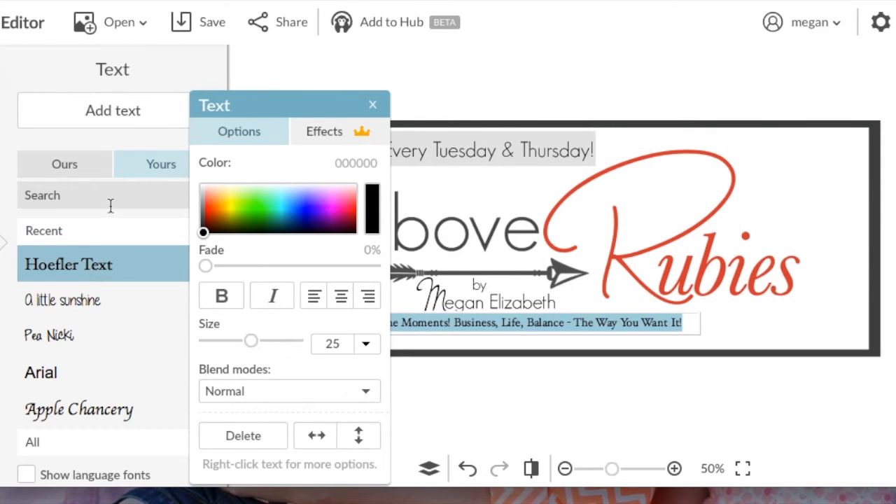
{"action": "left_click", "coordinate": [371, 107]}
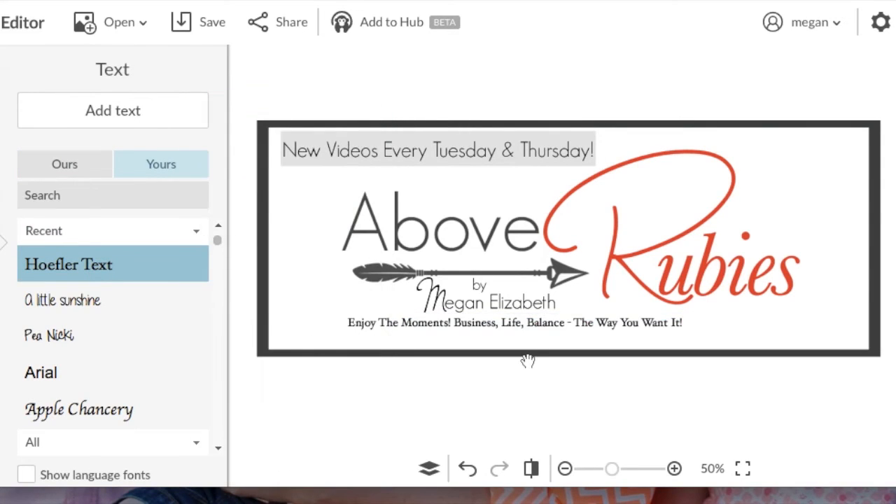
{"action": "left_click", "coordinate": [527, 323]}
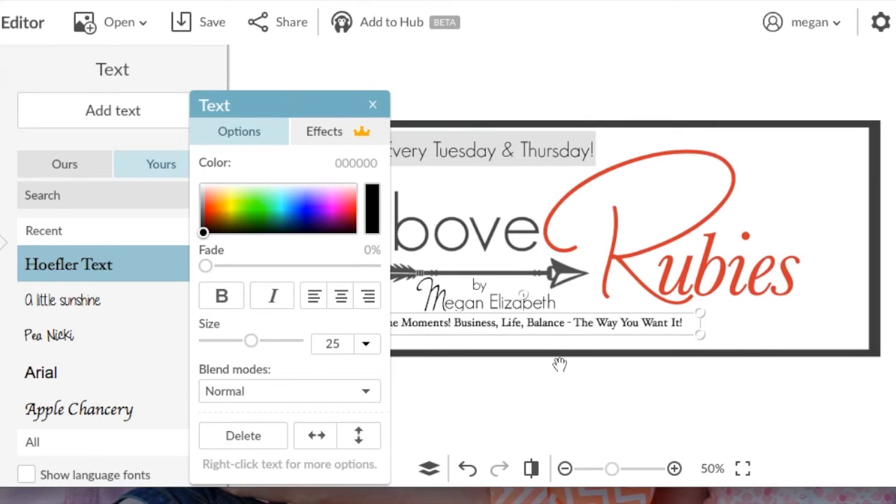
{"action": "left_click", "coordinate": [667, 413]}
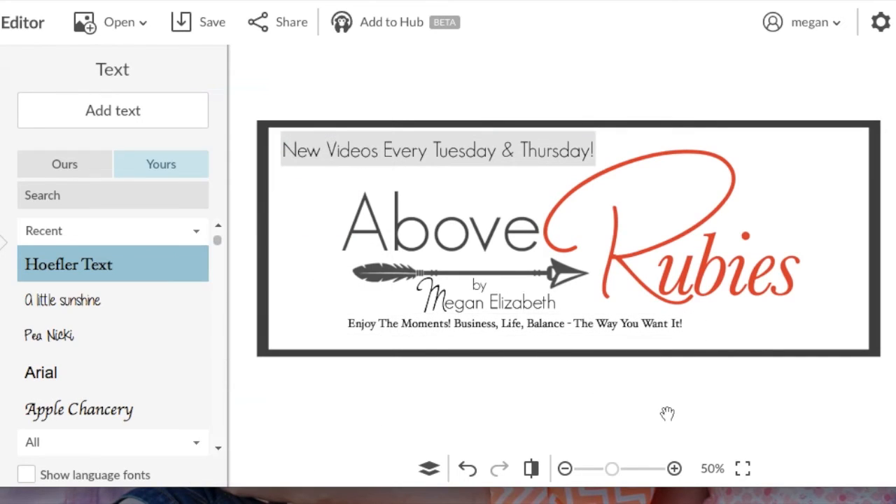
Set the tagline's text color to the logo's red, df403a.
{"action": "left_click", "coordinate": [622, 324]}
{"action": "double_click", "coordinate": [622, 324]}
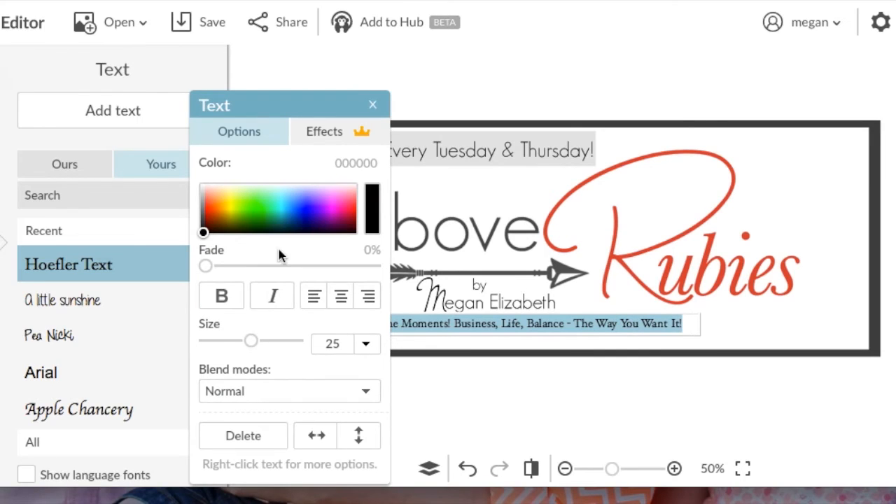
{"action": "type", "text": "df403a"}
{"action": "key", "text": "Return"}
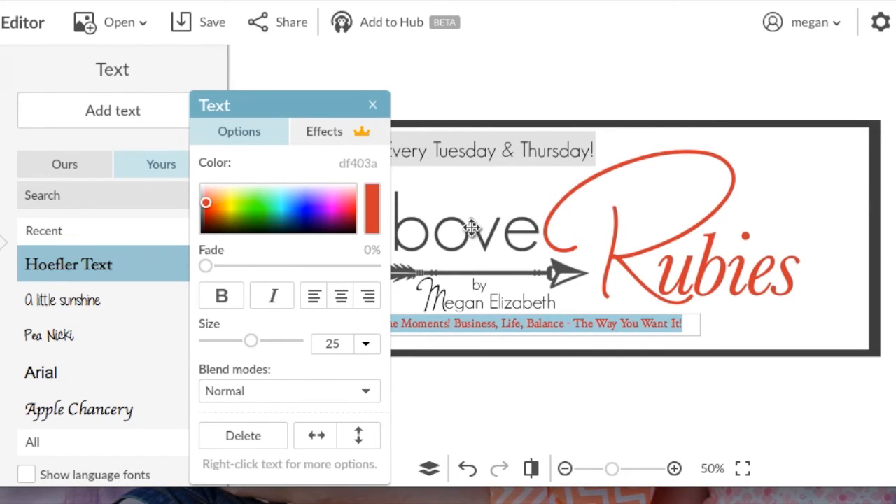
{"action": "left_click", "coordinate": [558, 411]}
{"action": "left_click", "coordinate": [516, 404]}
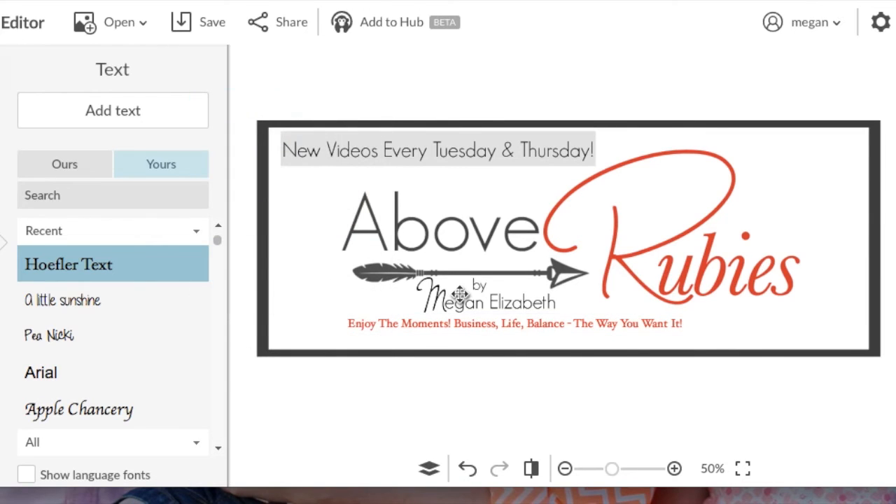
Apply a grey Drop Shadow effect to the tagline with distance 3, angle 19° and fade 8%.
{"action": "left_click", "coordinate": [487, 321]}
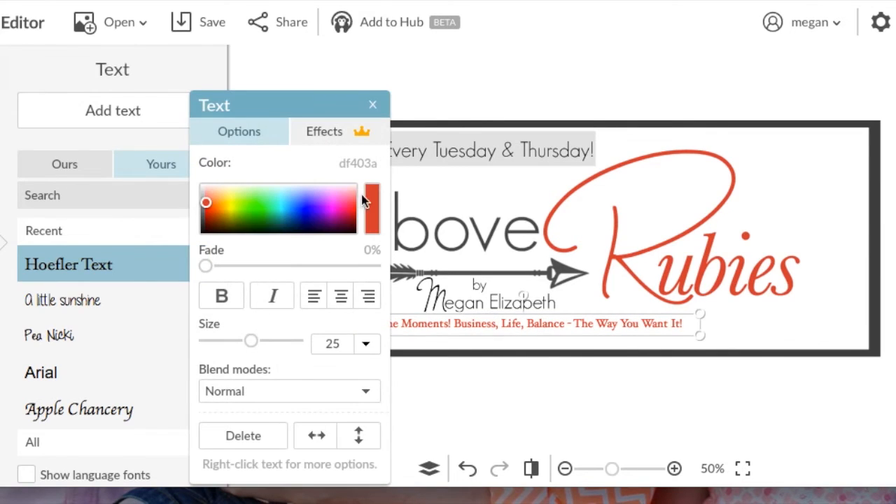
{"action": "left_click", "coordinate": [326, 129]}
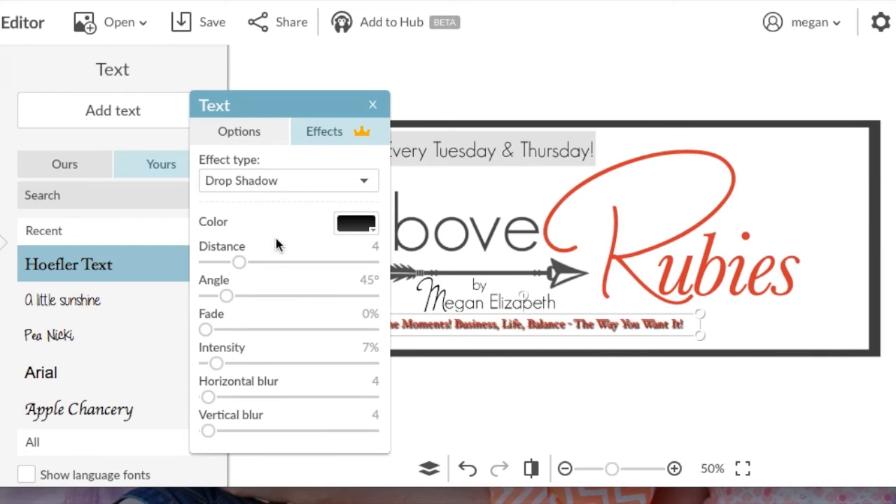
{"action": "mouse_move", "coordinate": [210, 432]}
{"action": "left_mouse_down"}
{"action": "mouse_move", "coordinate": [223, 431]}
{"action": "mouse_move", "coordinate": [210, 434]}
{"action": "left_mouse_up"}
{"action": "left_click_drag", "start_coordinate": [205, 329], "coordinate": [219, 329]}
{"action": "left_click_drag", "start_coordinate": [241, 264], "coordinate": [233, 266]}
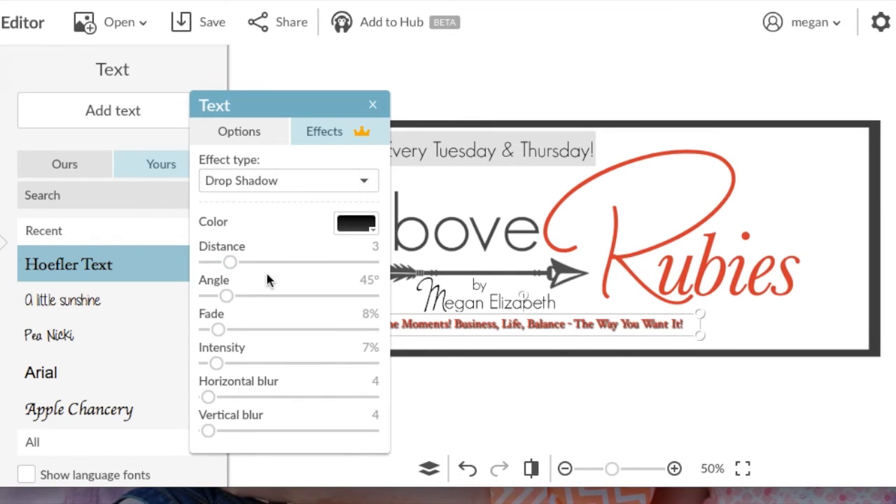
{"action": "left_click_drag", "start_coordinate": [224, 296], "coordinate": [214, 347]}
{"action": "left_click", "coordinate": [368, 231]}
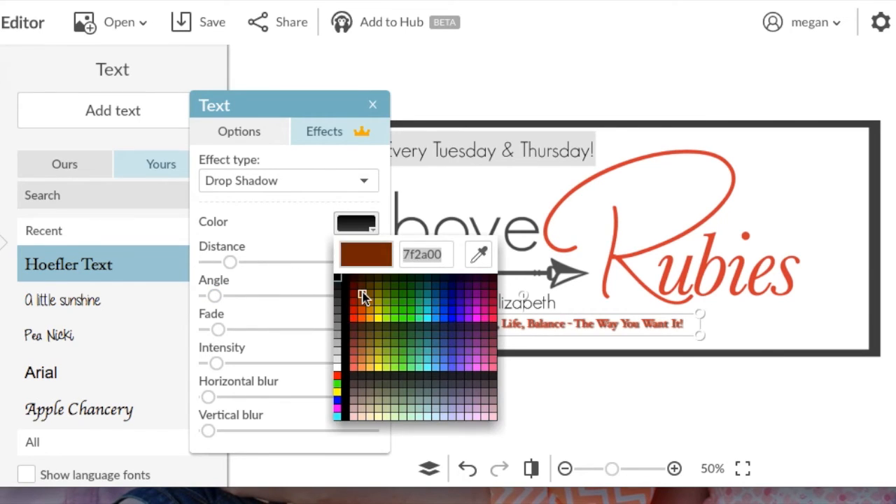
{"action": "left_click", "coordinate": [337, 337]}
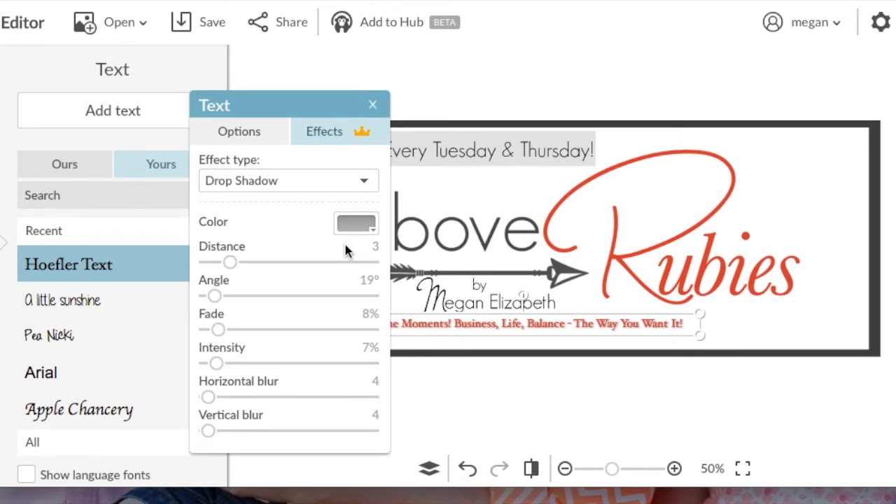
{"action": "left_click", "coordinate": [477, 405]}
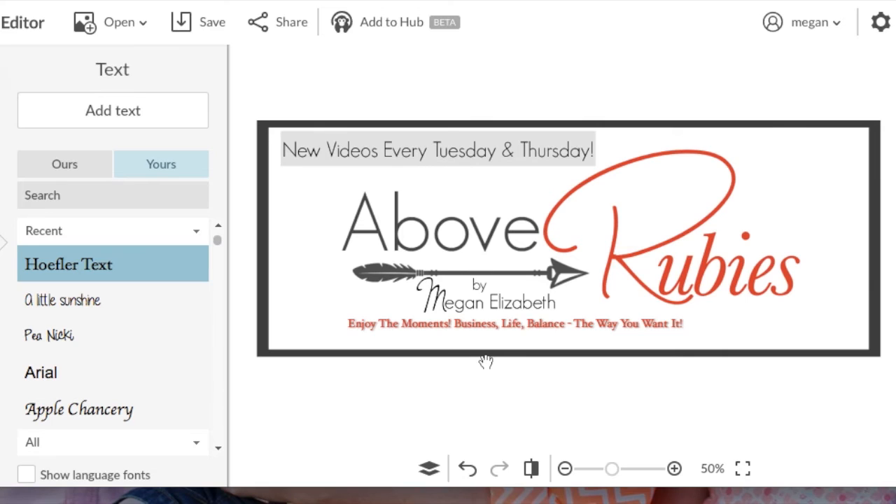
Remove the grey highlight box behind the upload-schedule text at the top of the design.
{"action": "left_click", "coordinate": [506, 325]}
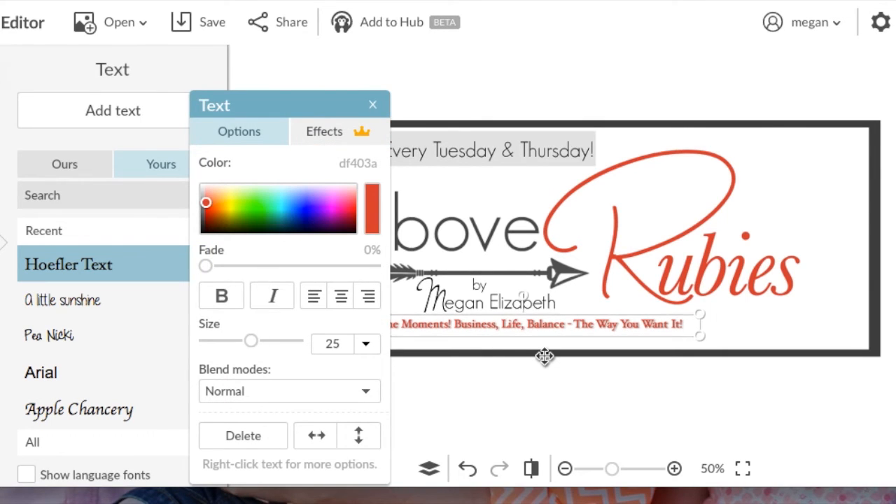
{"action": "left_click", "coordinate": [569, 409]}
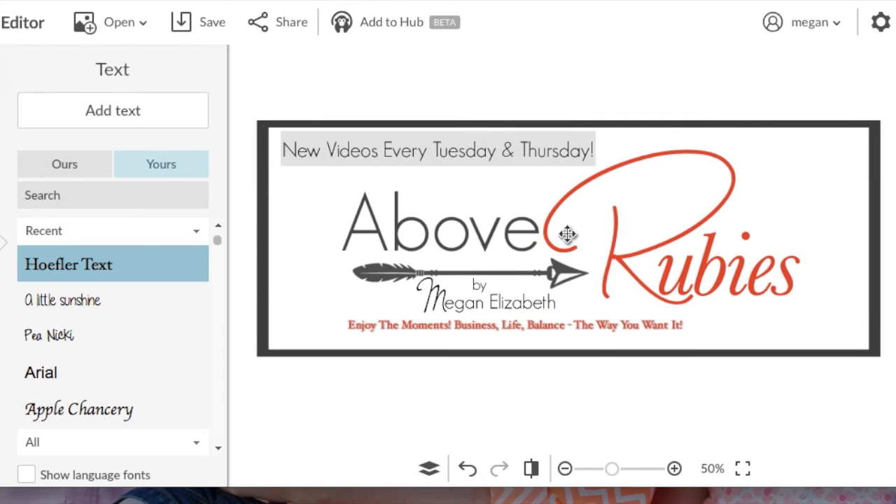
{"action": "left_click", "coordinate": [489, 140]}
{"action": "left_click", "coordinate": [490, 140]}
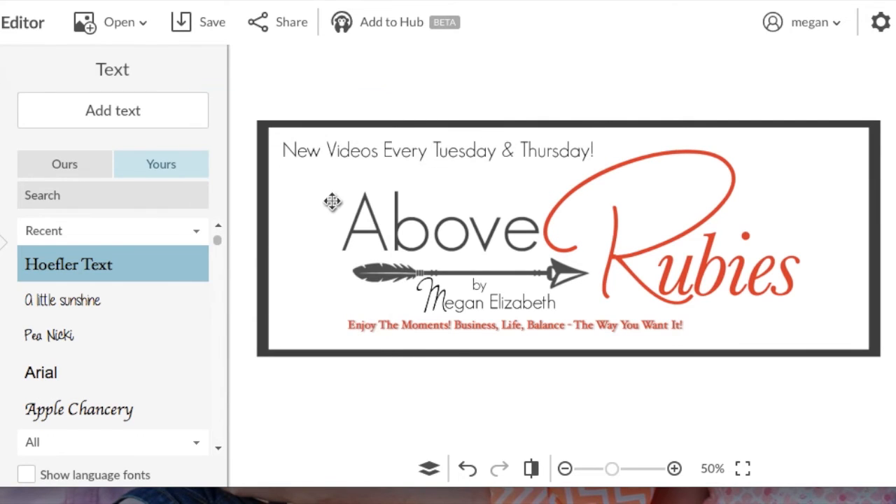
Delete the dark rectangular frame overlay surrounding the logo and texts.
{"action": "left_click", "coordinate": [259, 240]}
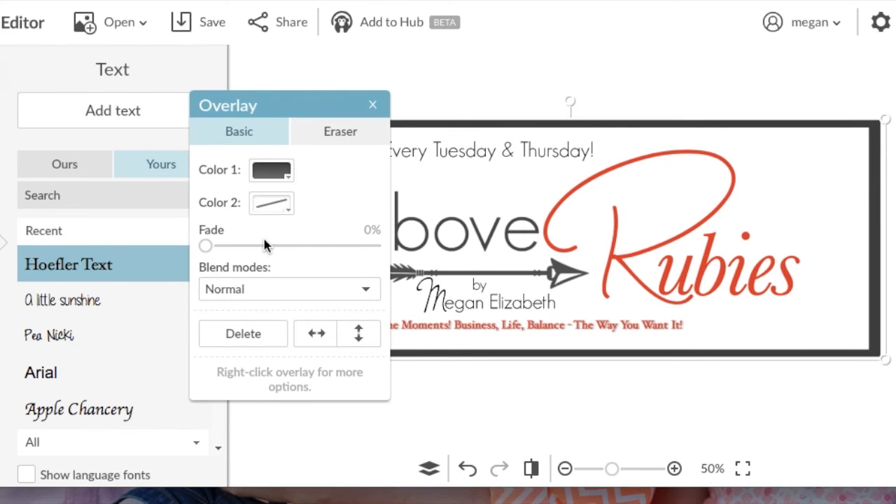
{"action": "left_click", "coordinate": [372, 105]}
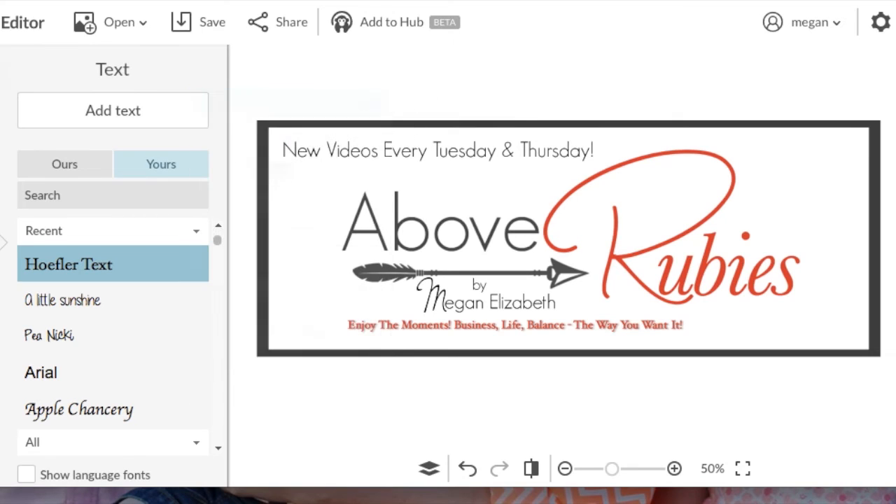
{"action": "left_click", "coordinate": [668, 123]}
{"action": "key", "text": "Delete"}
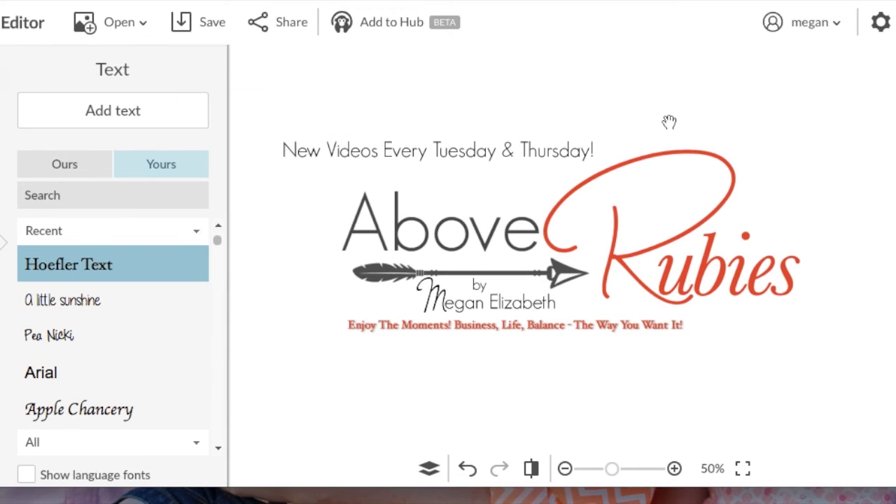
Nudge the upload-schedule text slightly down, closer to the logo.
{"action": "left_click", "coordinate": [488, 149]}
{"action": "key", "text": "Down"}
{"action": "key", "text": "Down"}
{"action": "key", "text": "Down"}
{"action": "key", "text": "Down"}
{"action": "key", "text": "Down"}
{"action": "key", "text": "Down"}
{"action": "key", "text": "Down"}
{"action": "key", "text": "Down"}
{"action": "key", "text": "Down"}
{"action": "key", "text": "Down"}
{"action": "key", "text": "Down"}
{"action": "key", "text": "Down"}
{"action": "key", "text": "Down"}
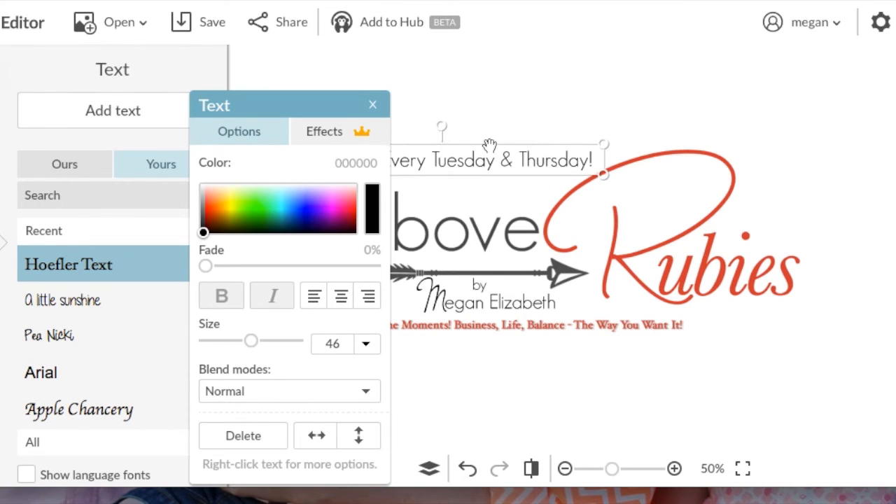
{"action": "left_click", "coordinate": [694, 365]}
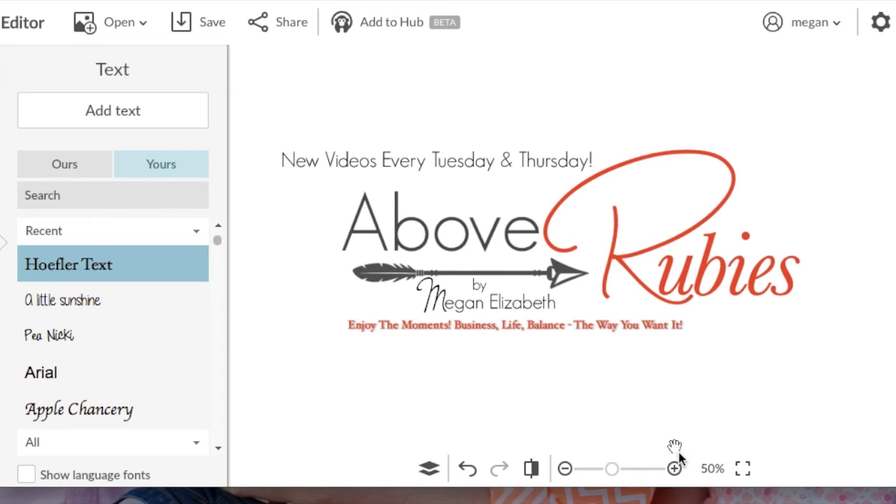
Examine the layout of the schedule text, logo and tagline on the whole canvas and close up.
{"action": "left_click", "coordinate": [564, 468]}
{"action": "left_click", "coordinate": [564, 469]}
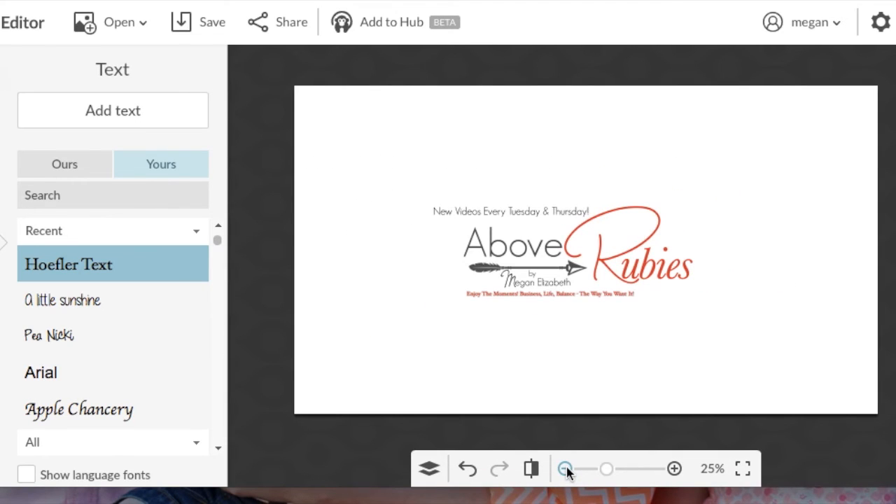
{"action": "left_click", "coordinate": [674, 468]}
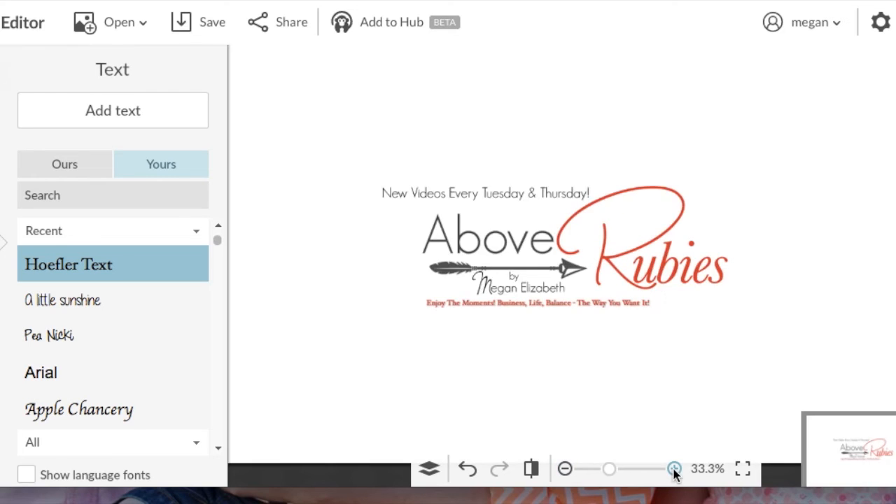
{"action": "left_click", "coordinate": [674, 468]}
{"action": "left_click", "coordinate": [674, 468]}
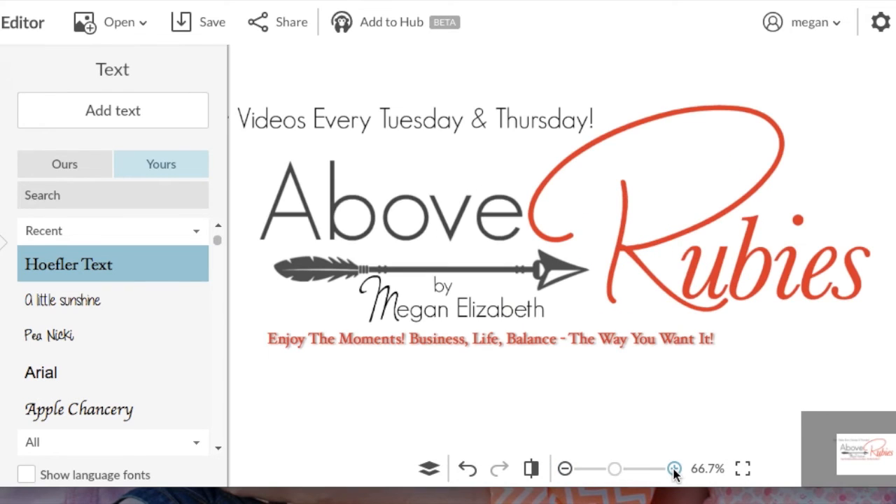
{"action": "left_click", "coordinate": [564, 469]}
{"action": "left_click", "coordinate": [564, 468]}
{"action": "left_click", "coordinate": [564, 468]}
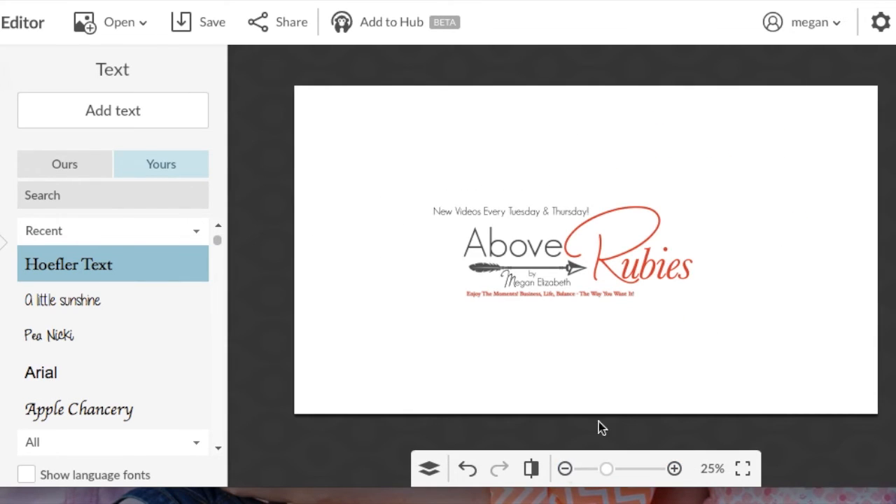
Nudge the Above Rubies logo slightly to the right on the canvas.
{"action": "left_click", "coordinate": [632, 259]}
{"action": "key", "text": "Right"}
{"action": "key", "text": "Right"}
{"action": "key", "text": "Right"}
{"action": "key", "text": "Right"}
{"action": "key", "text": "Right"}
{"action": "key", "text": "Right"}
{"action": "key", "text": "Right"}
{"action": "key", "text": "Right"}
{"action": "key", "text": "Right"}
{"action": "key", "text": "Right"}
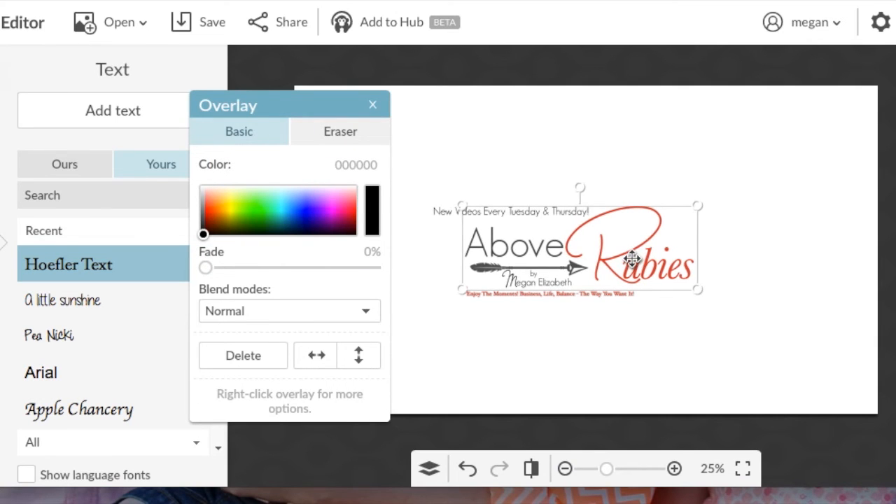
{"action": "key", "text": "Right"}
{"action": "left_click", "coordinate": [660, 326]}
Shift the upload-schedule text right and slightly down to line up above the moved logo.
{"action": "left_click", "coordinate": [534, 208]}
{"action": "key", "text": "Right"}
{"action": "key", "text": "Right"}
{"action": "key", "text": "Right"}
{"action": "key", "text": "Right"}
{"action": "key", "text": "Right"}
{"action": "key", "text": "Right"}
{"action": "key", "text": "Right"}
{"action": "key", "text": "Right"}
{"action": "key", "text": "Right"}
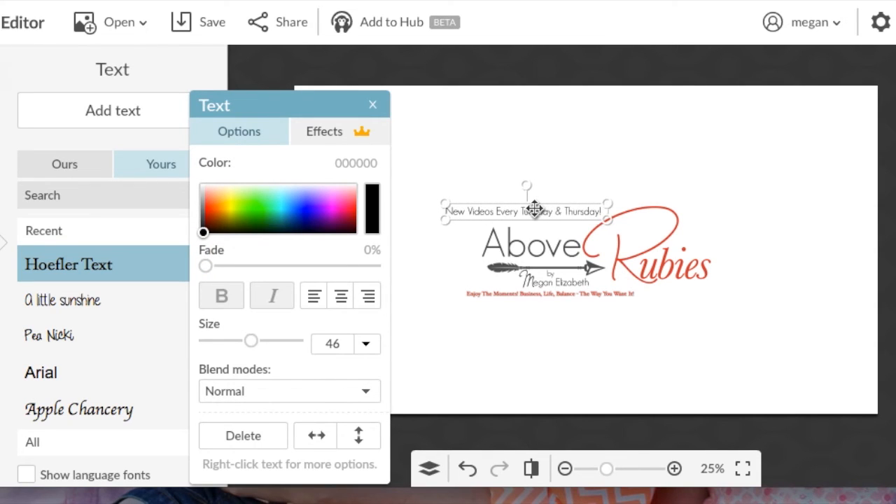
{"action": "key", "text": "Right"}
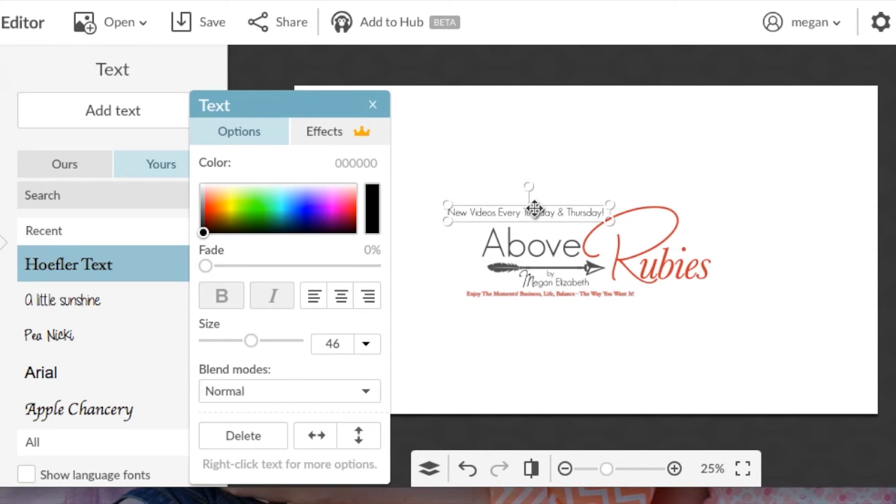
Shift the red tagline right to line up beneath the moved logo.
{"action": "left_click", "coordinate": [535, 293]}
{"action": "key", "text": "Right"}
{"action": "key", "text": "Right"}
{"action": "key", "text": "Right"}
{"action": "key", "text": "Right"}
{"action": "key", "text": "Right"}
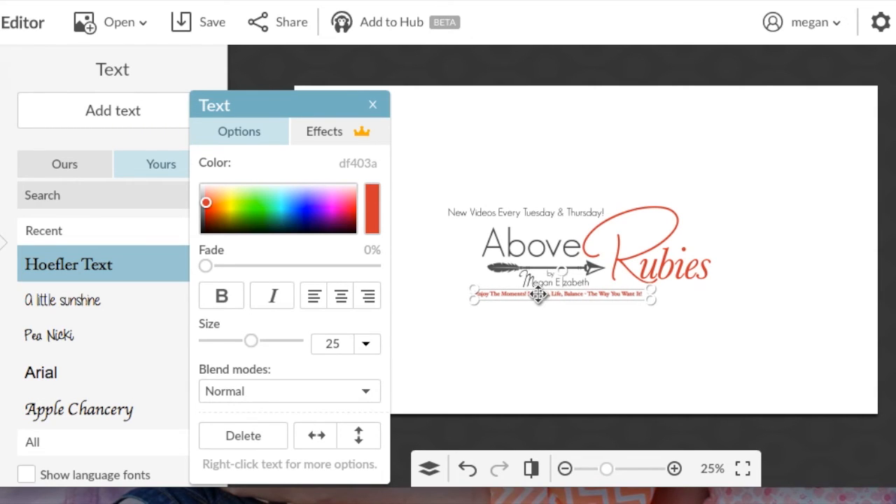
{"action": "left_click", "coordinate": [578, 375]}
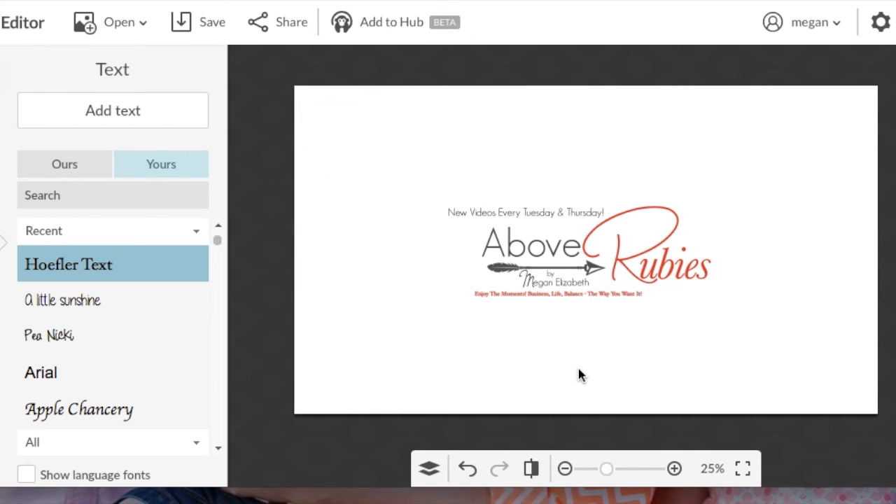
{"action": "left_click", "coordinate": [584, 290]}
{"action": "key", "text": "Right"}
{"action": "key", "text": "Right"}
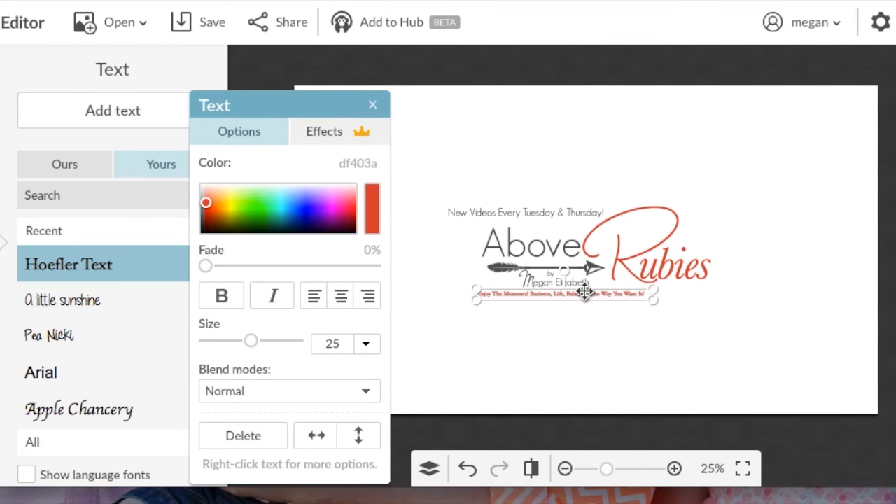
{"action": "left_click", "coordinate": [599, 331]}
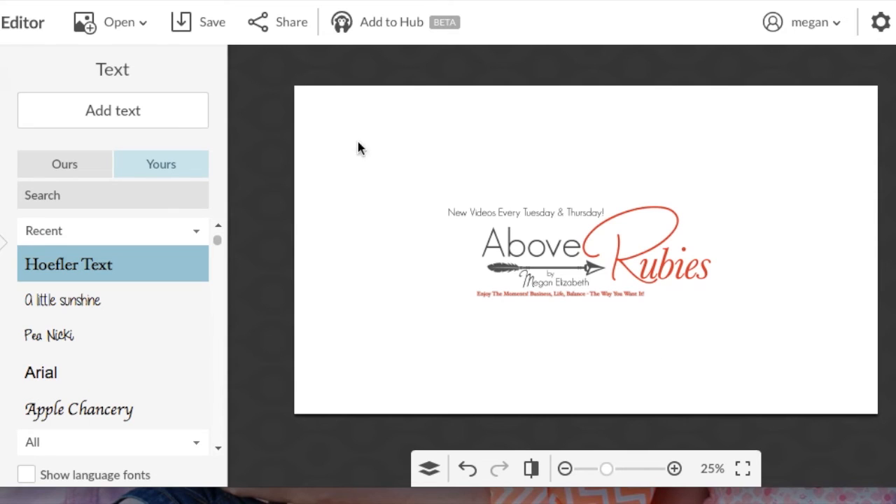
Add a Museum Matte frame around the canvas with outer thickness 94 and inner thickness 100.
{"action": "left_click", "coordinate": [144, 231]}
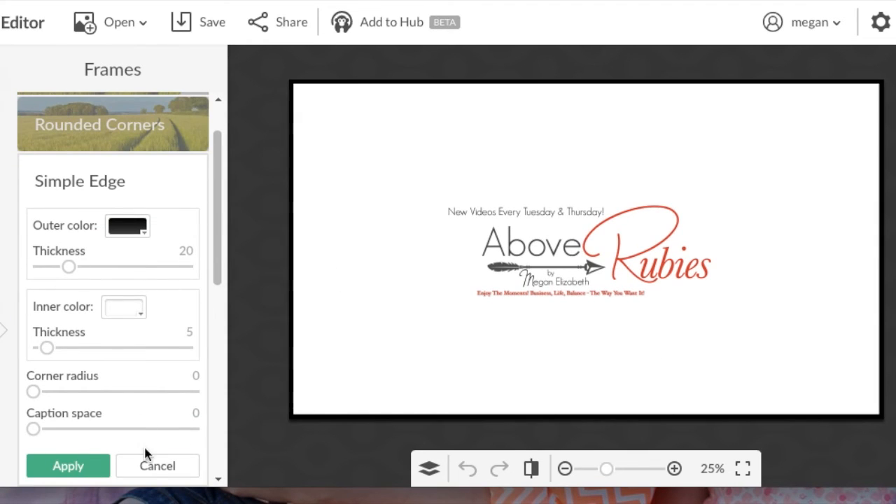
{"action": "left_click", "coordinate": [150, 464]}
{"action": "left_click", "coordinate": [103, 294]}
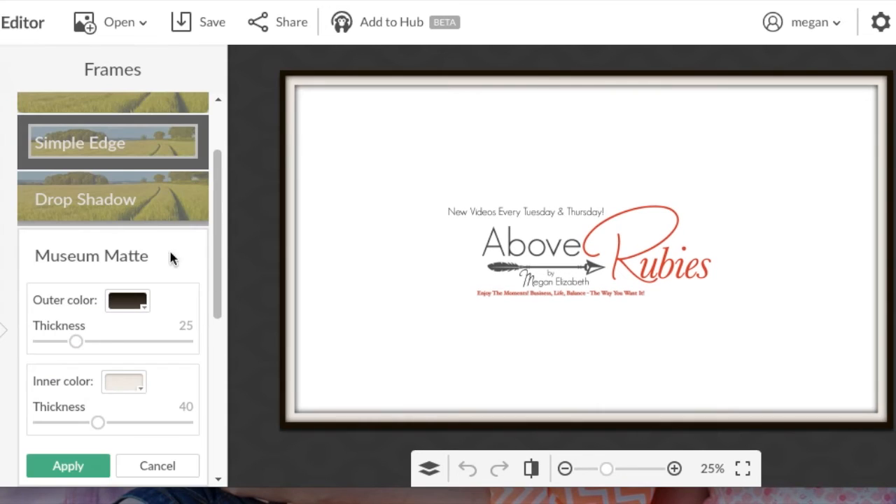
{"action": "left_click_drag", "start_coordinate": [74, 342], "coordinate": [142, 342]}
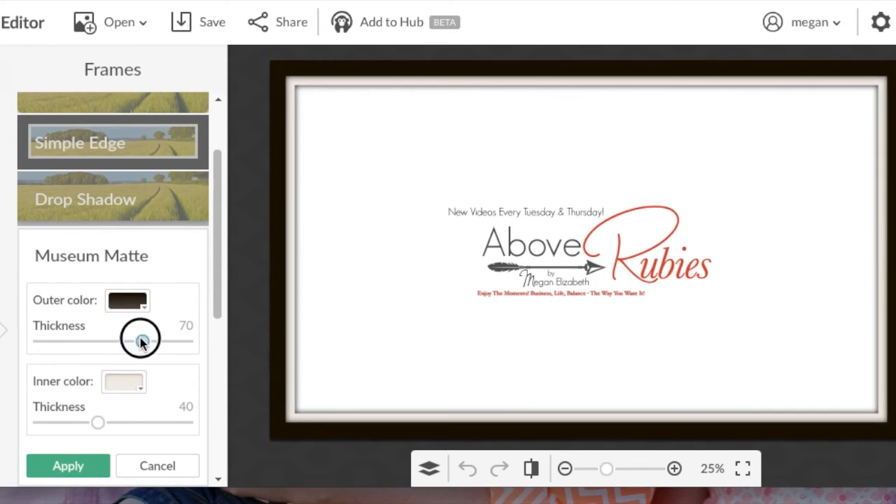
{"action": "left_click_drag", "start_coordinate": [98, 423], "coordinate": [161, 430]}
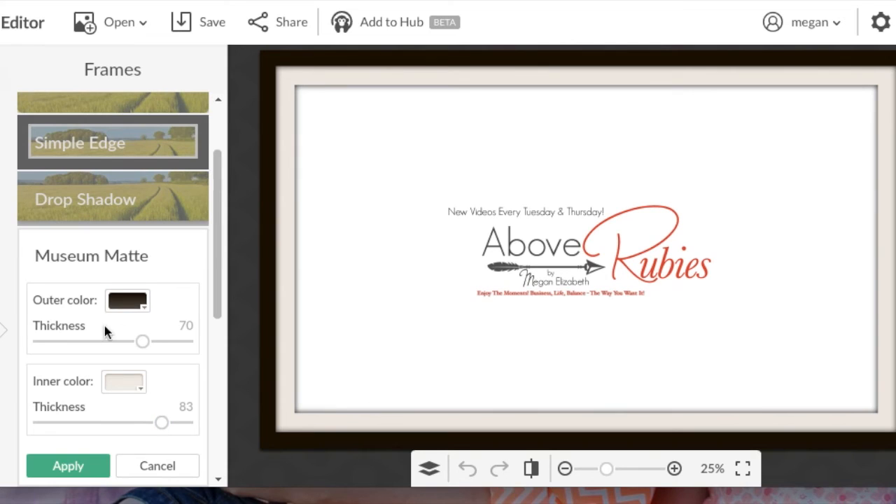
{"action": "left_click_drag", "start_coordinate": [143, 341], "coordinate": [177, 341]}
{"action": "left_click_drag", "start_coordinate": [160, 424], "coordinate": [187, 428]}
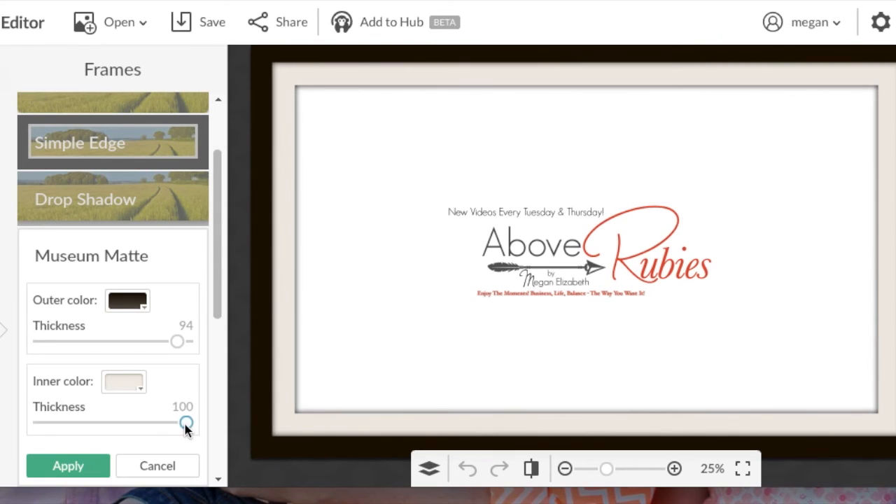
{"action": "left_click", "coordinate": [81, 460]}
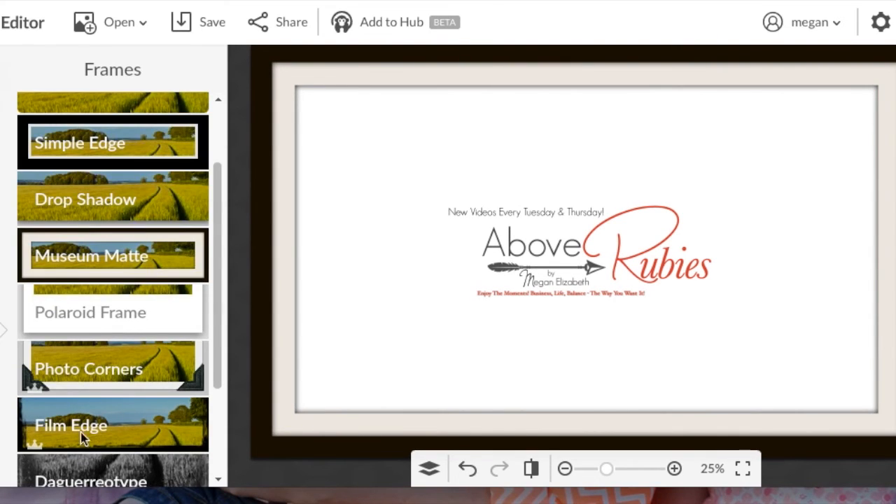
Start saving the finished design and choose .png as the file format.
{"action": "left_click", "coordinate": [231, 23]}
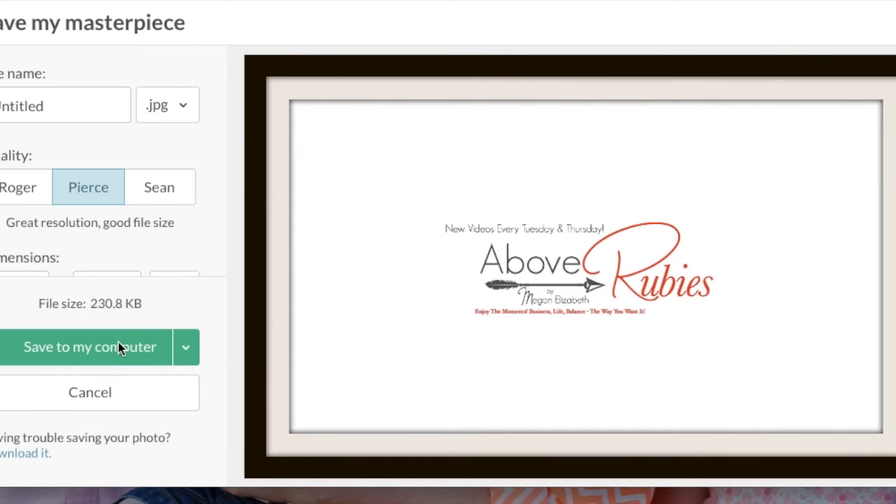
{"action": "left_click", "coordinate": [179, 98]}
{"action": "left_click", "coordinate": [159, 170]}
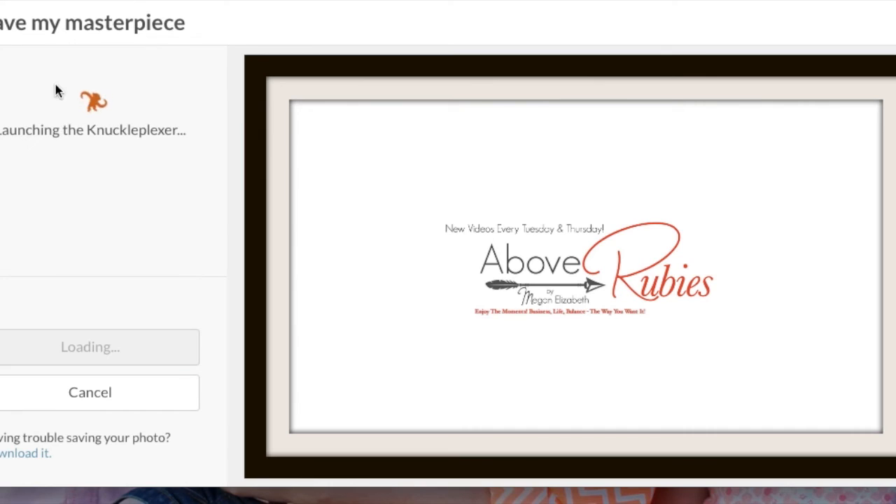
Name the file "ARS Youtube CoverArt Schedule" and save it to the New Above Rubies Studio folder on the computer.
{"action": "left_click", "coordinate": [77, 112]}
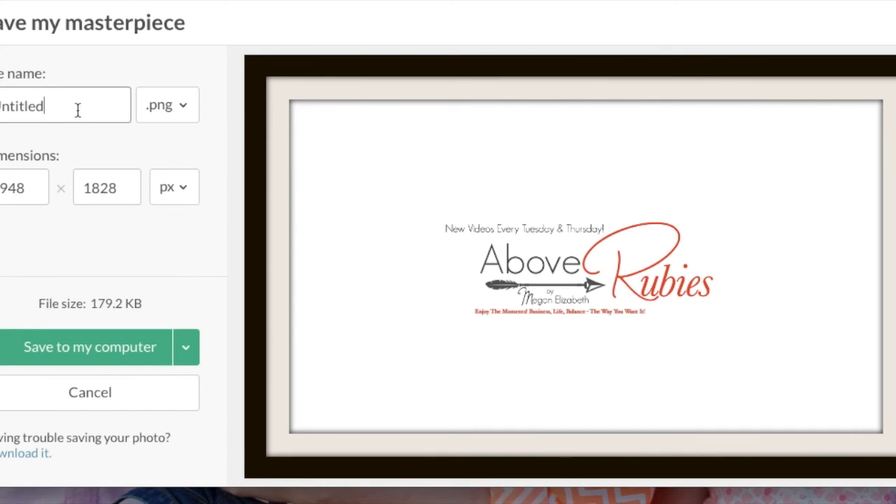
{"action": "double_click", "coordinate": [77, 110]}
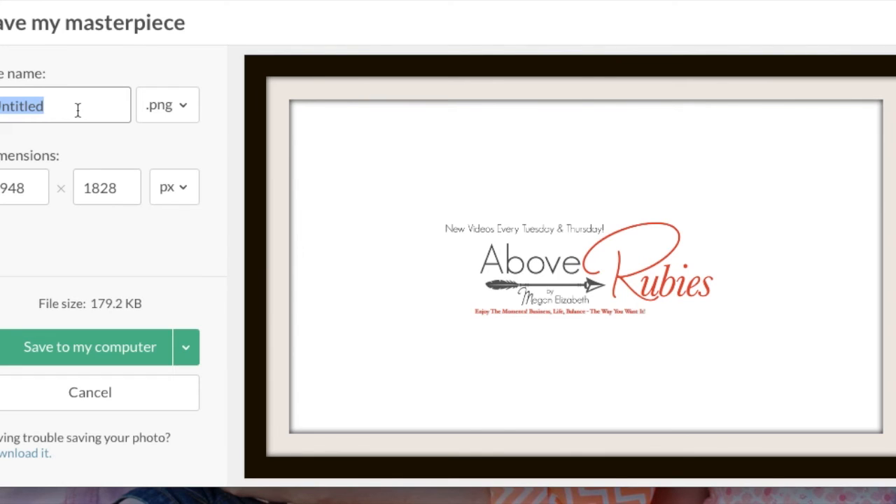
{"action": "type", "text": "ARS "}
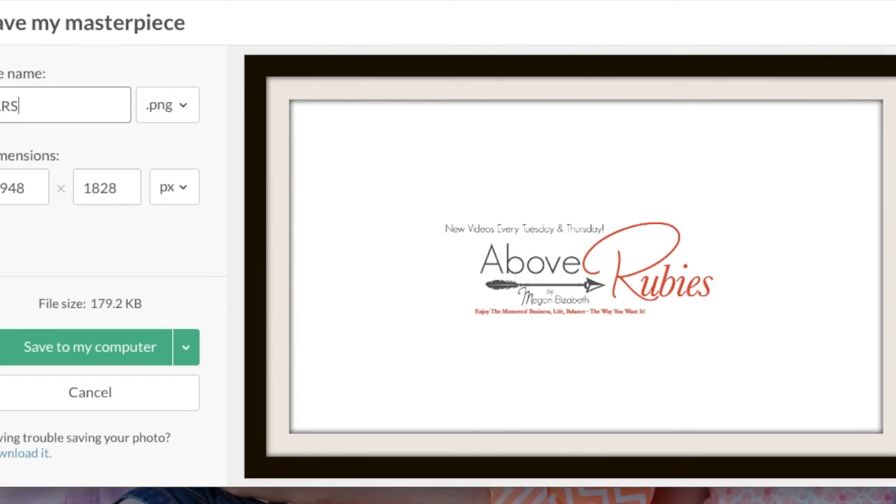
{"action": "type", "text": "Youtube"}
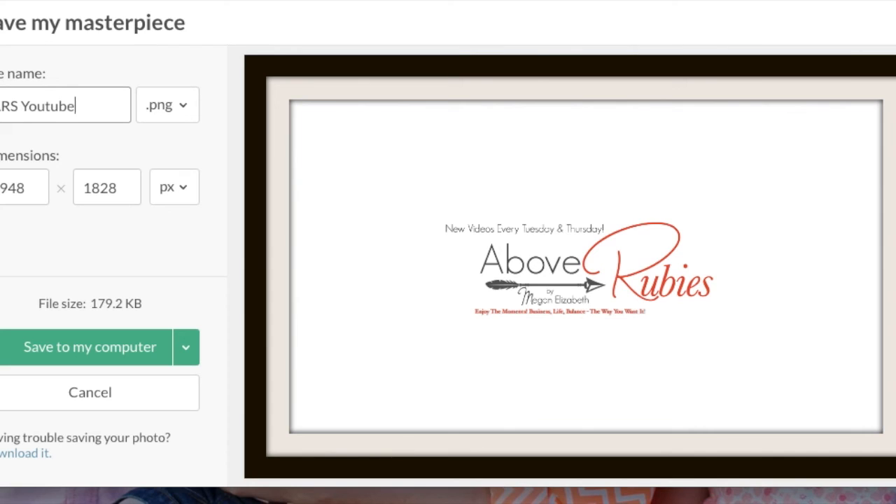
{"action": "type", "text": " Cober"}
{"action": "key", "text": "BackSpace"}
{"action": "key", "text": "BackSpace"}
{"action": "type", "text": "verArt Schedule"}
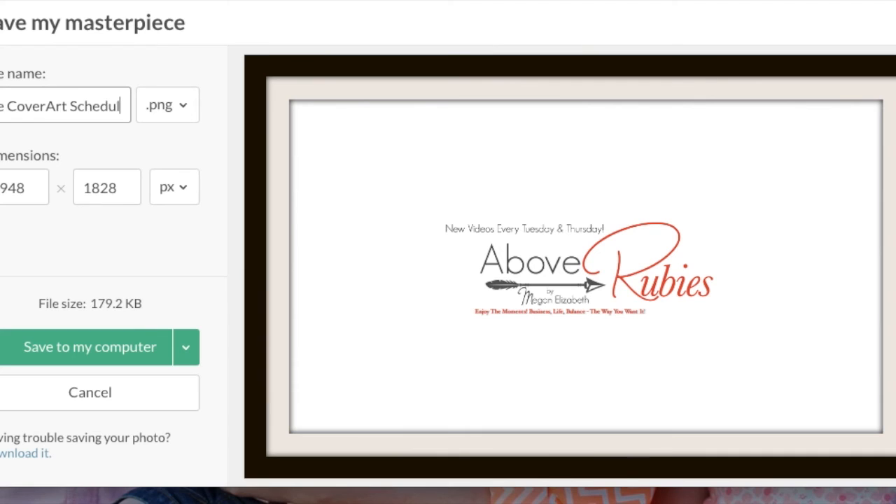
{"action": "left_click", "coordinate": [114, 348]}
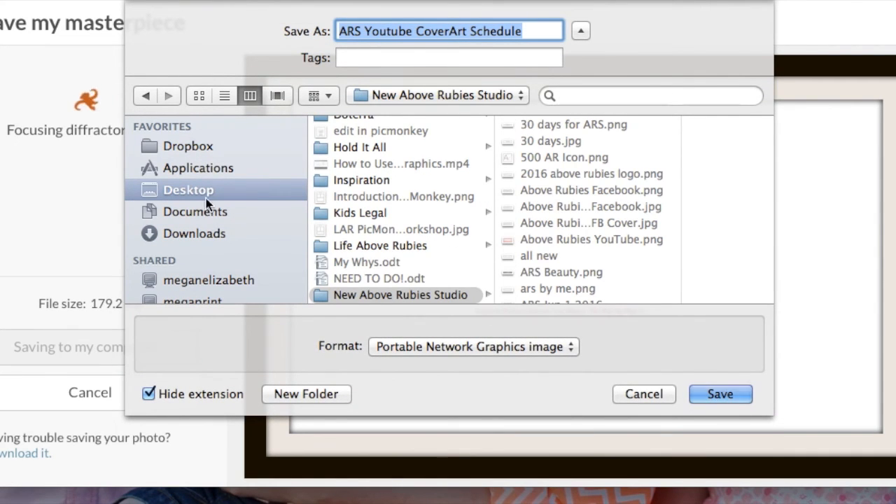
{"action": "left_click", "coordinate": [719, 394]}
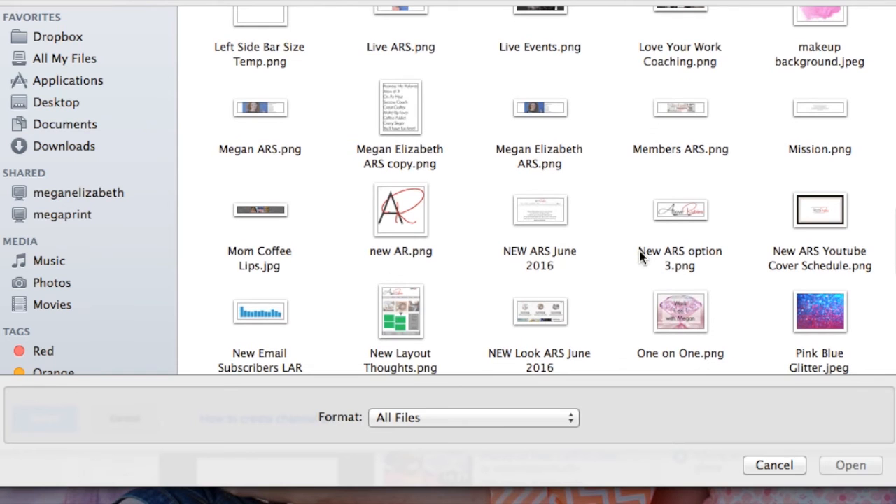
Upload "New ARS Youtube Cover Schedule.png" as the channel art image.
{"action": "scroll", "coordinate": [640, 257], "scroll_direction": "down", "scroll_amount": 1}
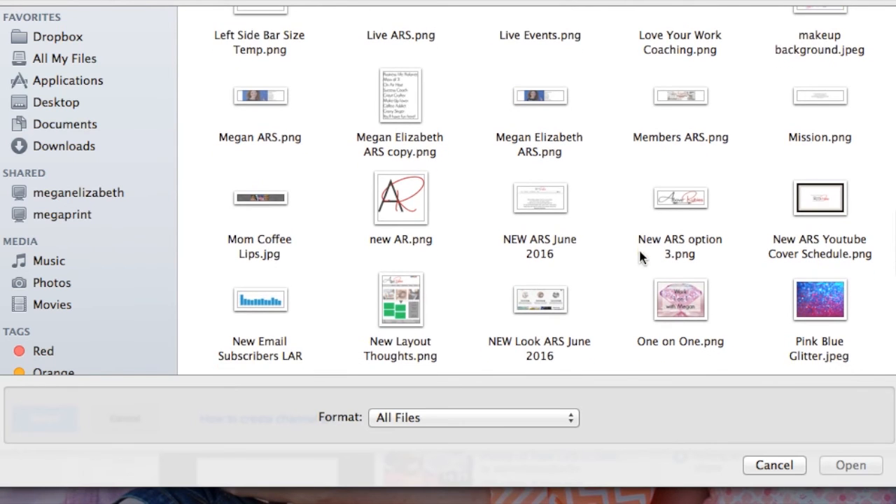
{"action": "left_click", "coordinate": [826, 195]}
{"action": "left_click", "coordinate": [846, 473]}
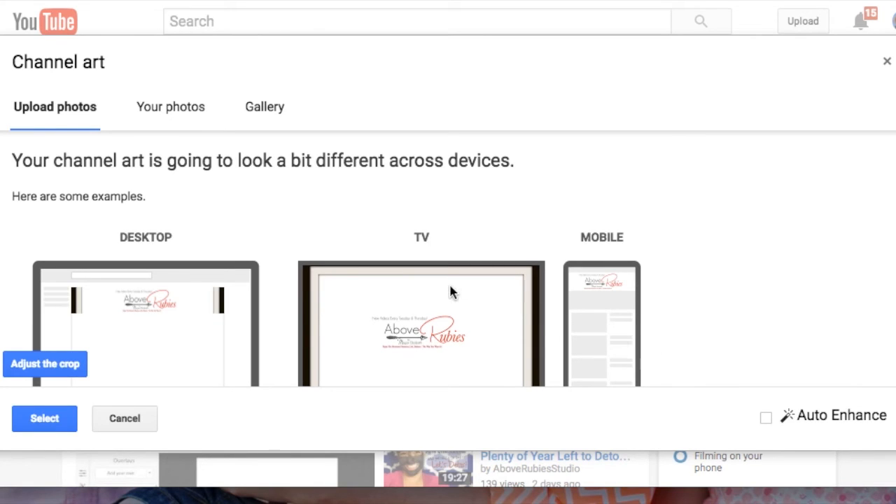
Check the banner's crop region, turn on Auto Enhance and apply the image as the channel art.
{"action": "left_click", "coordinate": [62, 366]}
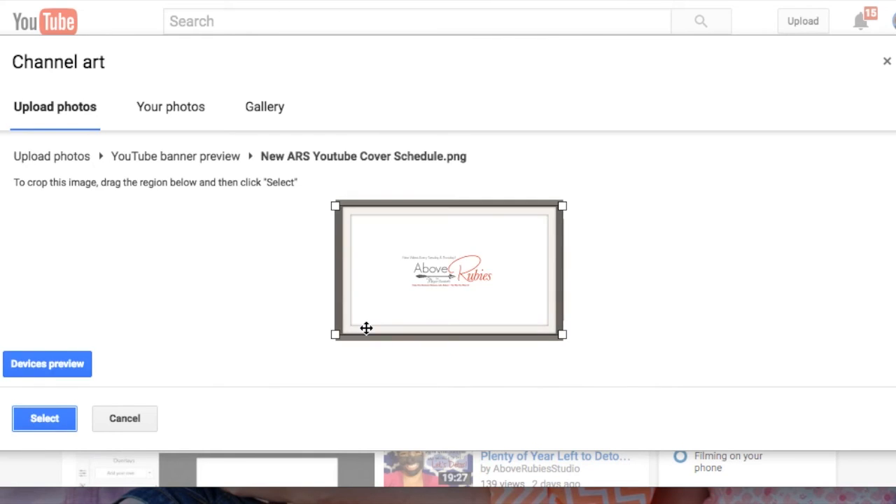
{"action": "left_click", "coordinate": [70, 365]}
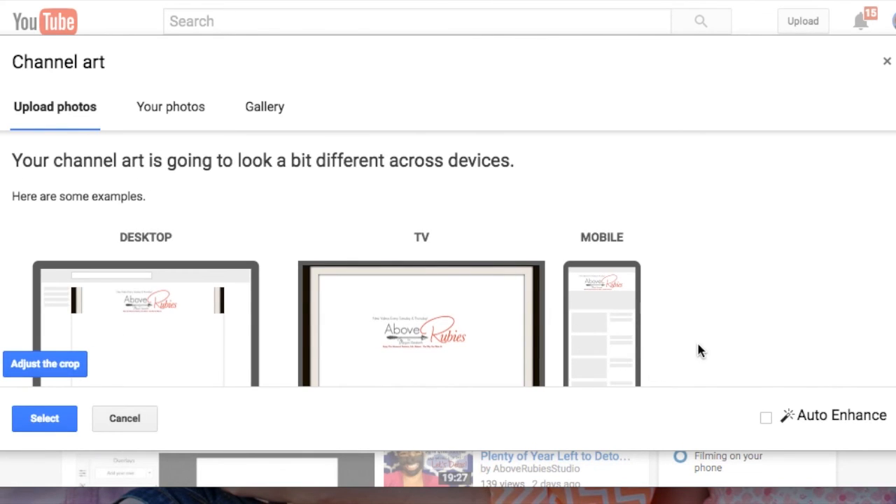
{"action": "left_click", "coordinate": [766, 418]}
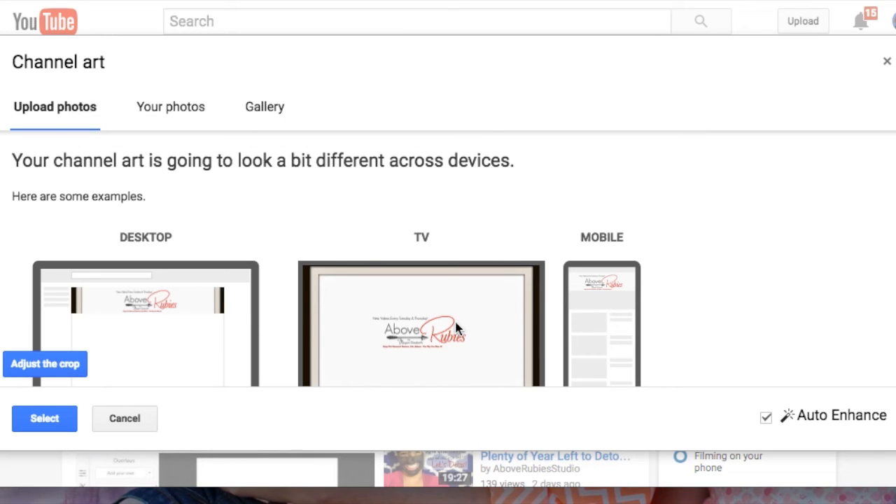
{"action": "left_click", "coordinate": [61, 422]}
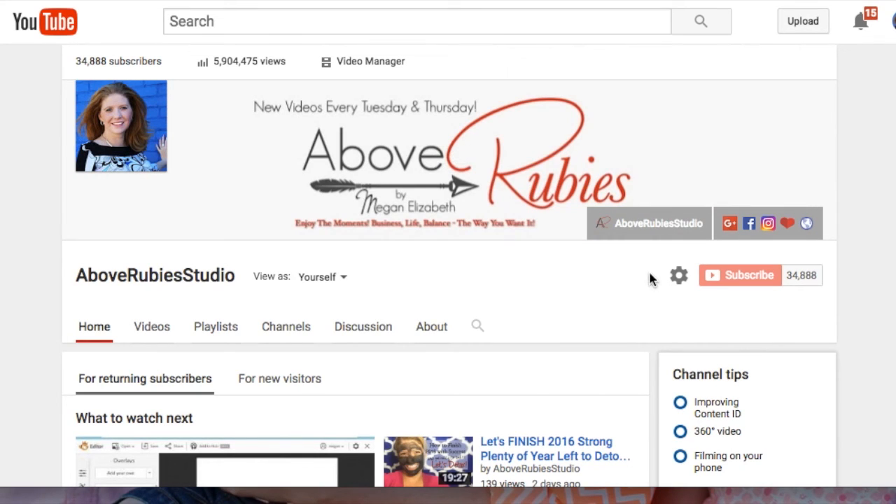
In the PicMonkey editor, remove the drop shadow from the red tagline by setting its effect type to None.
{"action": "mouse_move", "coordinate": [543, 236]}
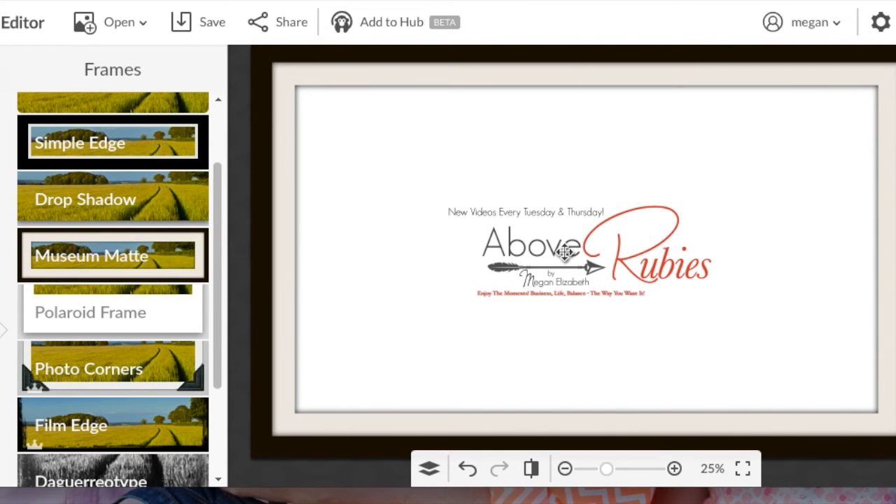
{"action": "left_click", "coordinate": [674, 468]}
{"action": "left_click", "coordinate": [674, 468]}
{"action": "left_click", "coordinate": [674, 468]}
{"action": "left_click", "coordinate": [595, 337]}
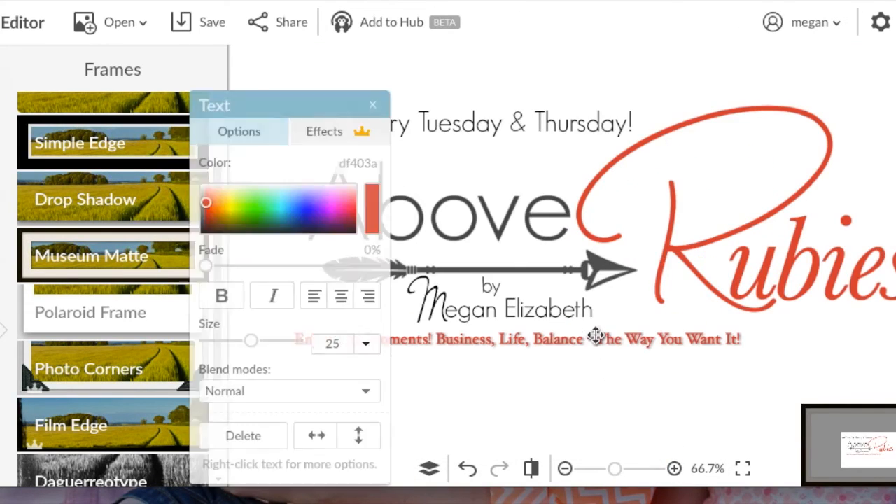
{"action": "left_click", "coordinate": [324, 131]}
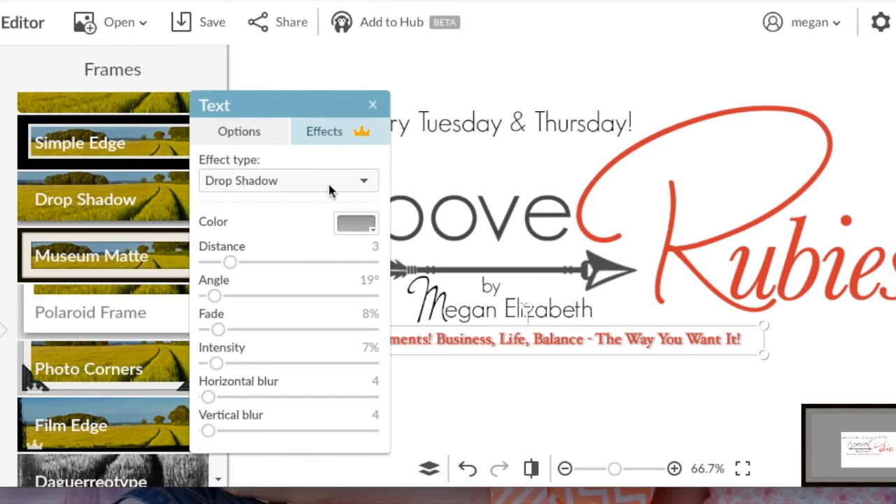
{"action": "left_click", "coordinate": [364, 180]}
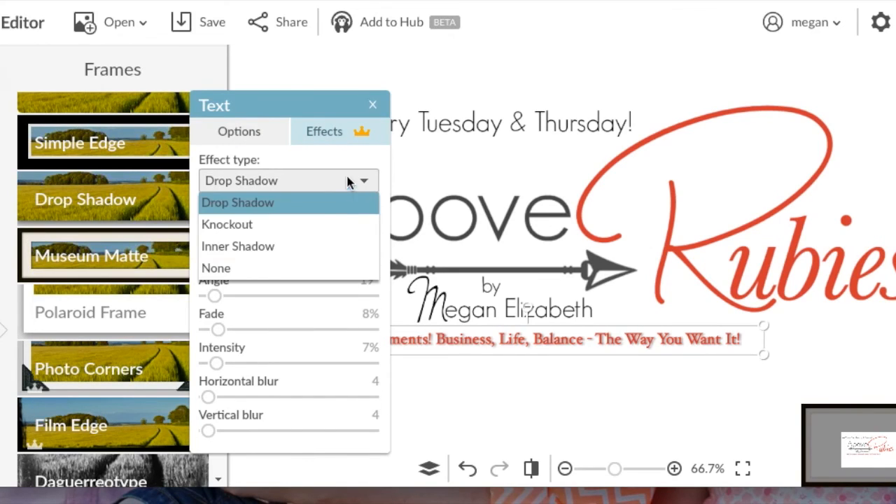
{"action": "left_click", "coordinate": [322, 269]}
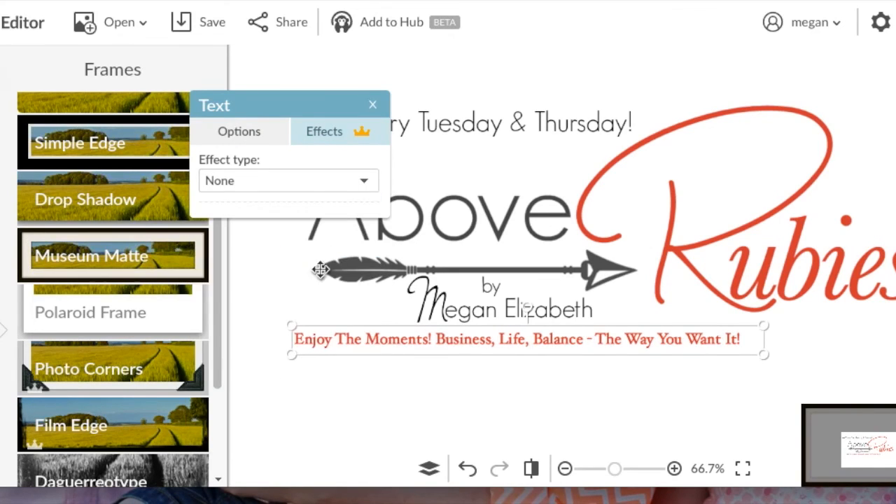
{"action": "left_click", "coordinate": [373, 105]}
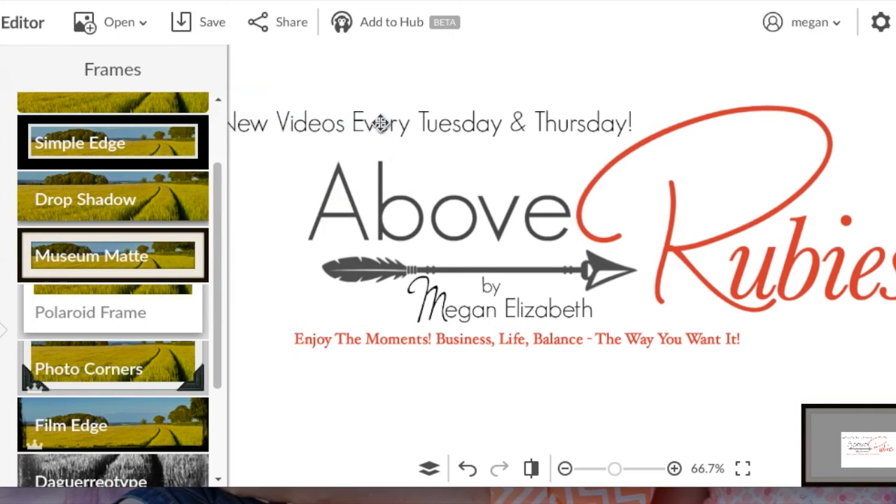
Enlarge the red tagline text to size 30.
{"action": "left_click", "coordinate": [504, 348]}
{"action": "left_click_drag", "start_coordinate": [765, 357], "coordinate": [783, 371]}
{"action": "left_click", "coordinate": [251, 340]}
{"action": "left_click_drag", "start_coordinate": [252, 340], "coordinate": [256, 340]}
{"action": "left_click", "coordinate": [562, 415]}
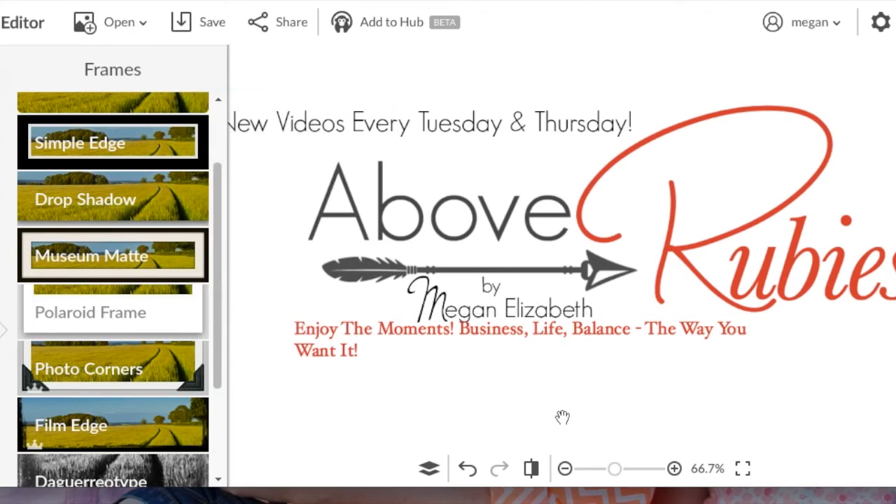
Widen the red tagline's text box so the text fits on one line, and shift it slightly left beneath the logo.
{"action": "left_click", "coordinate": [297, 344]}
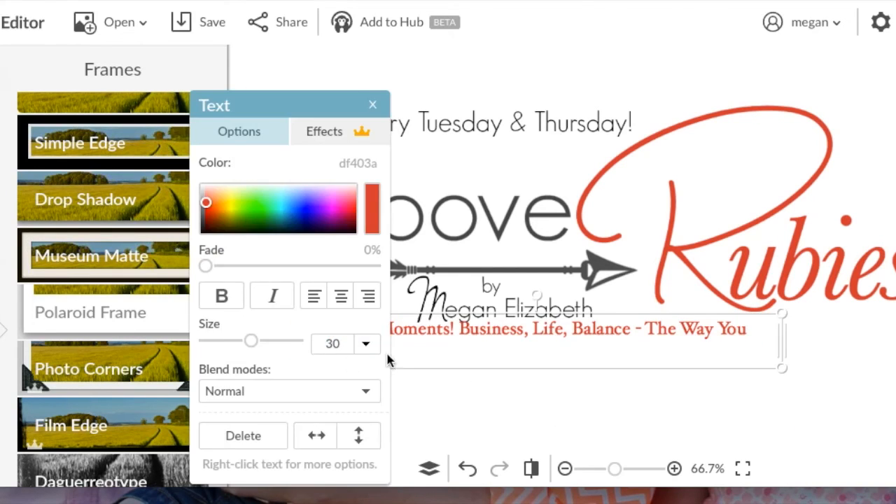
{"action": "double_click", "coordinate": [405, 345]}
{"action": "left_click", "coordinate": [779, 341]}
{"action": "left_click_drag", "start_coordinate": [783, 340], "coordinate": [847, 336]}
{"action": "left_click_drag", "start_coordinate": [752, 350], "coordinate": [727, 350]}
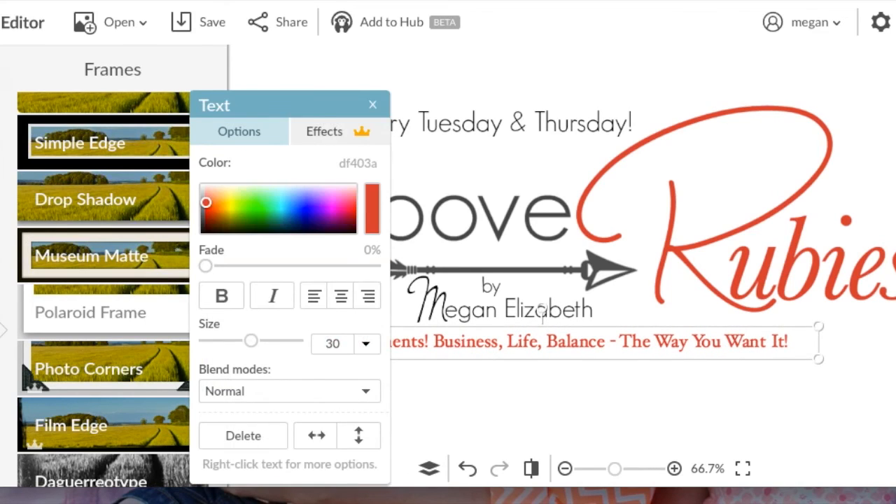